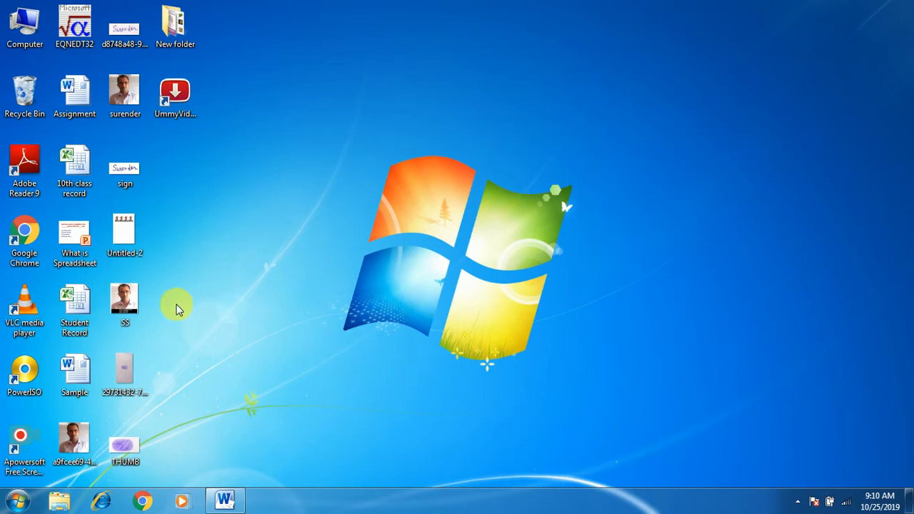
Switch to the marks table in Word and examine the Total and Avg cells of the first rows
left_click(224, 502)
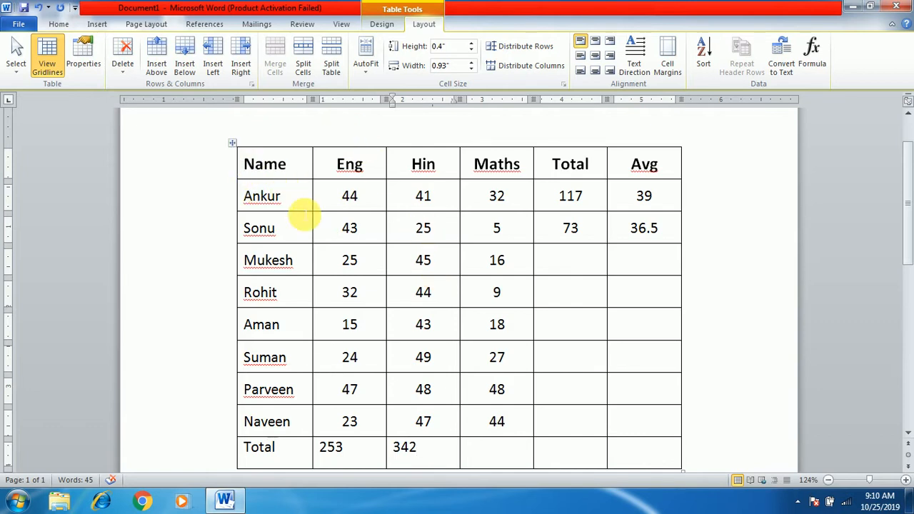
left_click(384, 25)
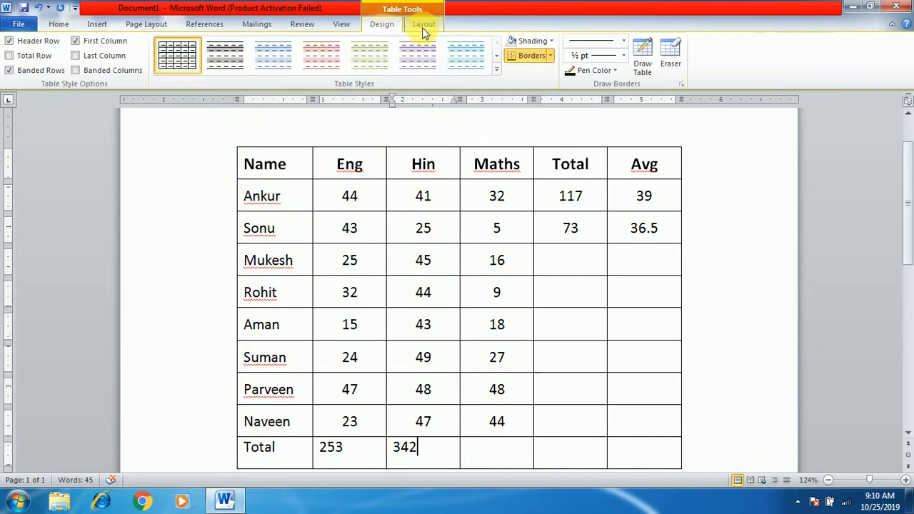
left_click(425, 23)
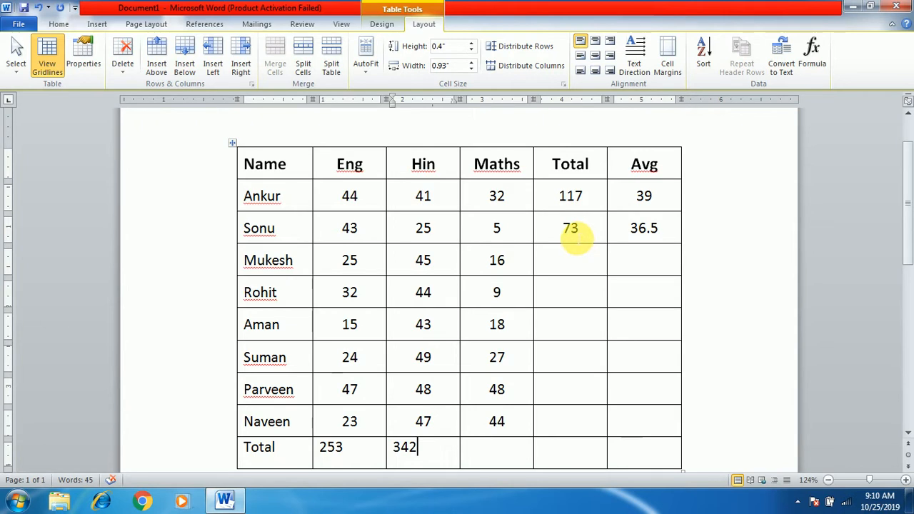
left_click(572, 198)
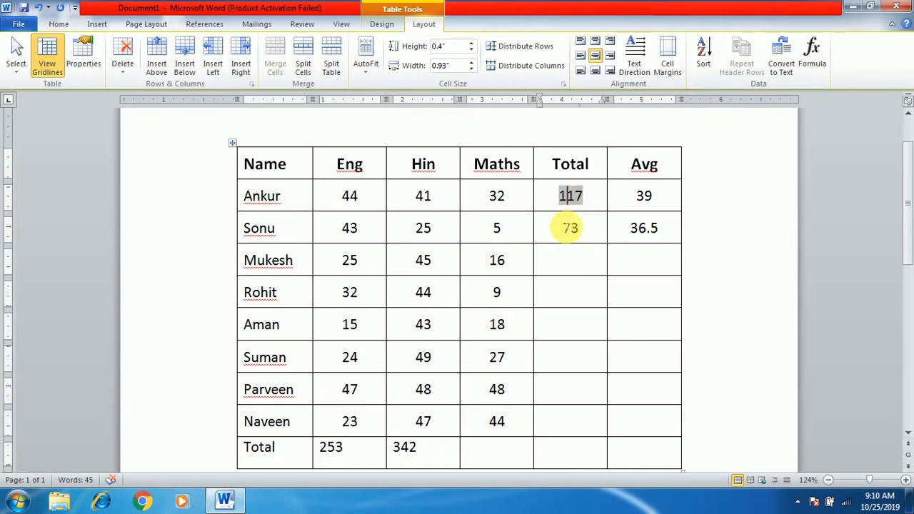
left_click(570, 229)
left_click(632, 230)
left_click(584, 269)
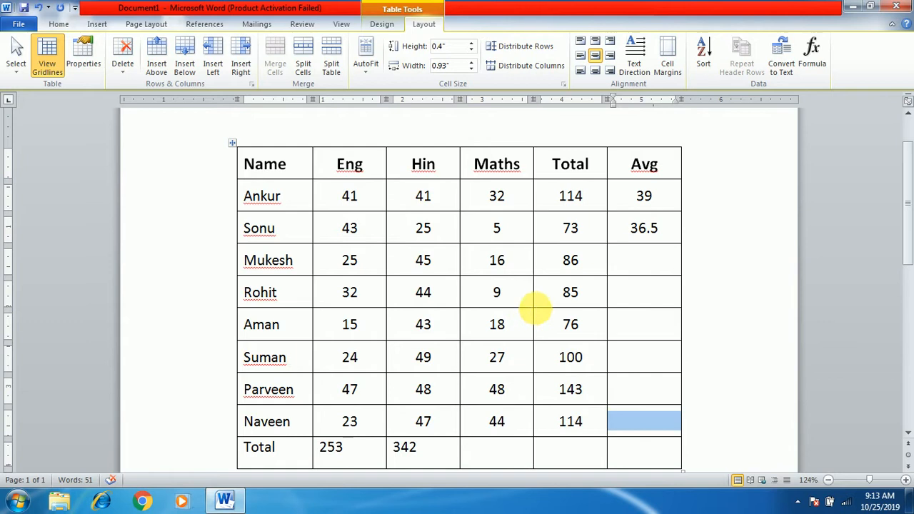
Delete the entire Avg column from the marks table
scroll(587, 272, "down", 2)
scroll(588, 331, "up", 3)
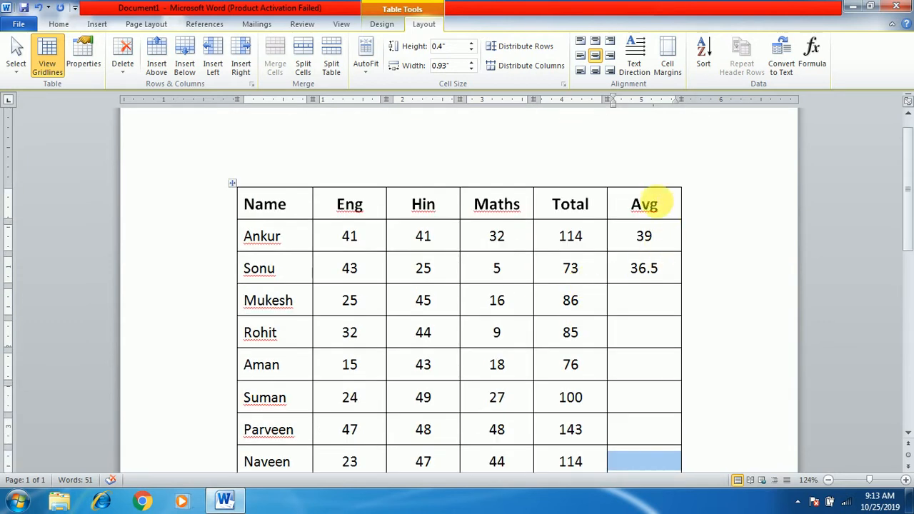
left_click_drag(645, 204, 659, 359)
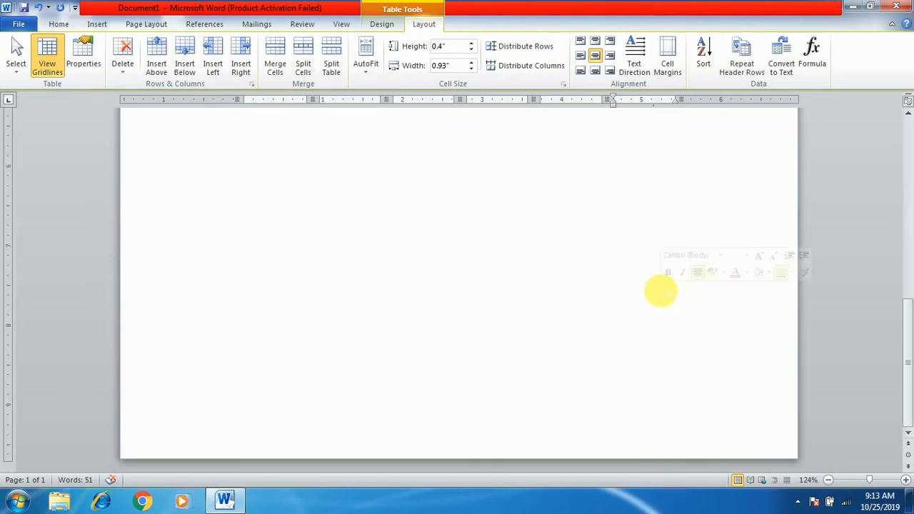
scroll(659, 359, "up", 5)
scroll(659, 290, "up", 5)
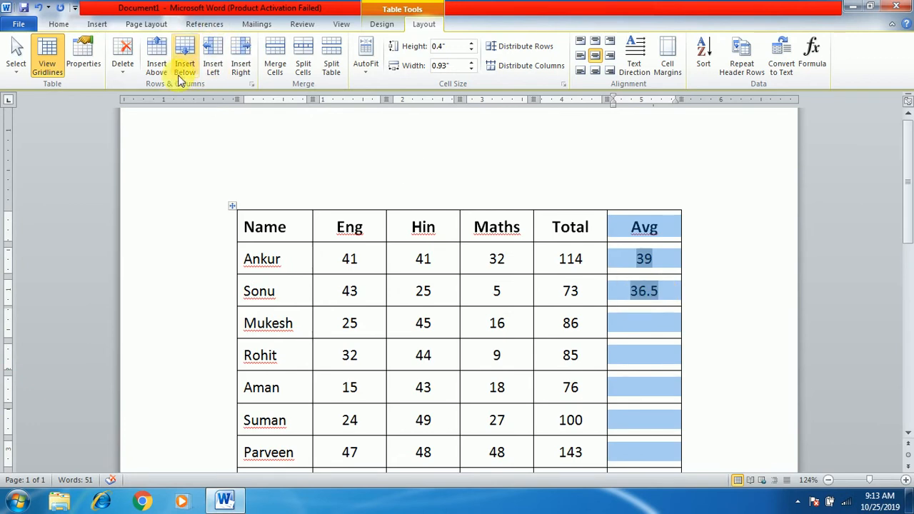
left_click(123, 71)
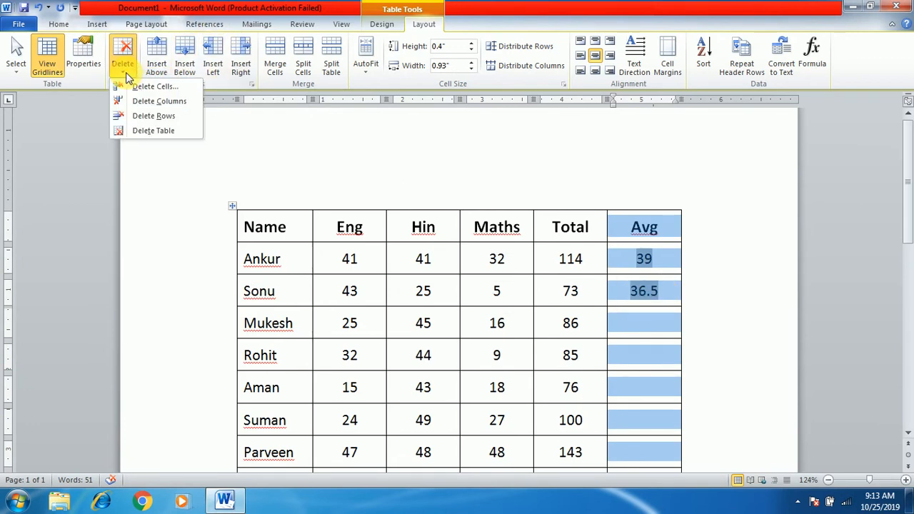
left_click(171, 104)
Delete the Total row at the end of the marks table
scroll(350, 229, "down", 5)
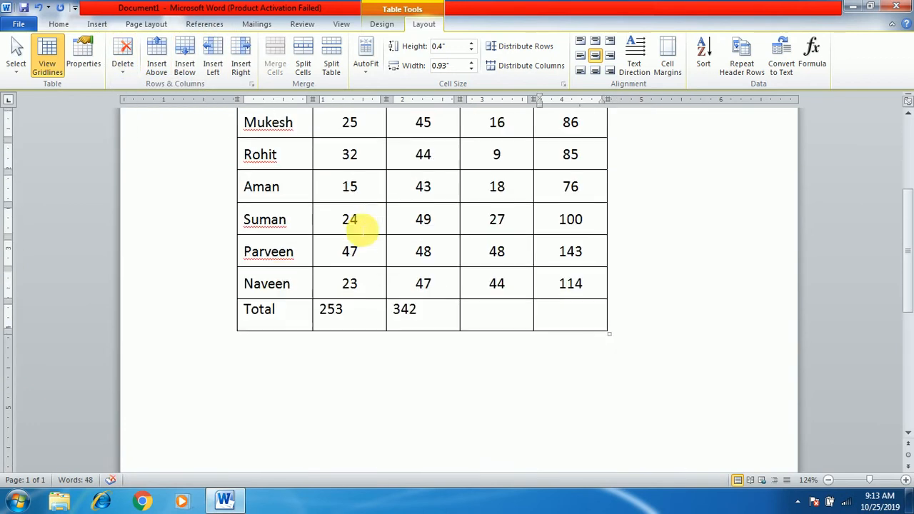
left_click_drag(257, 312, 628, 316)
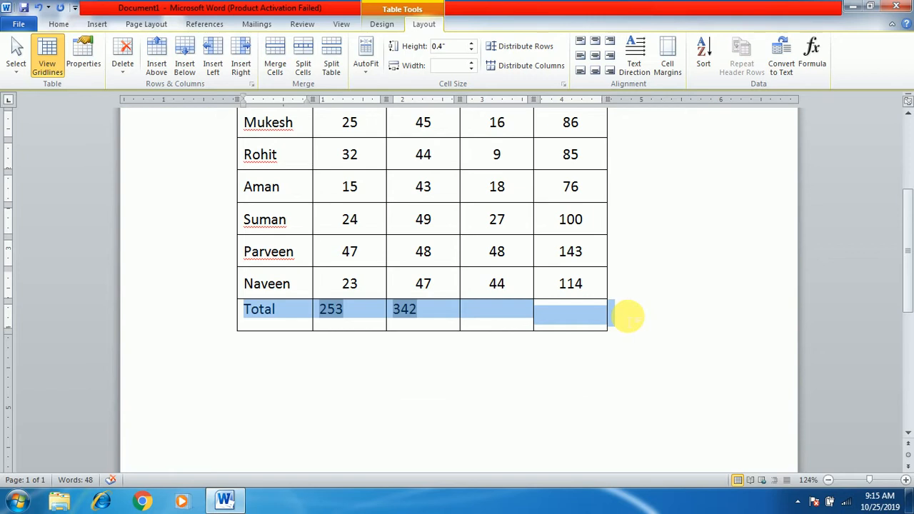
left_click(122, 71)
left_click(153, 116)
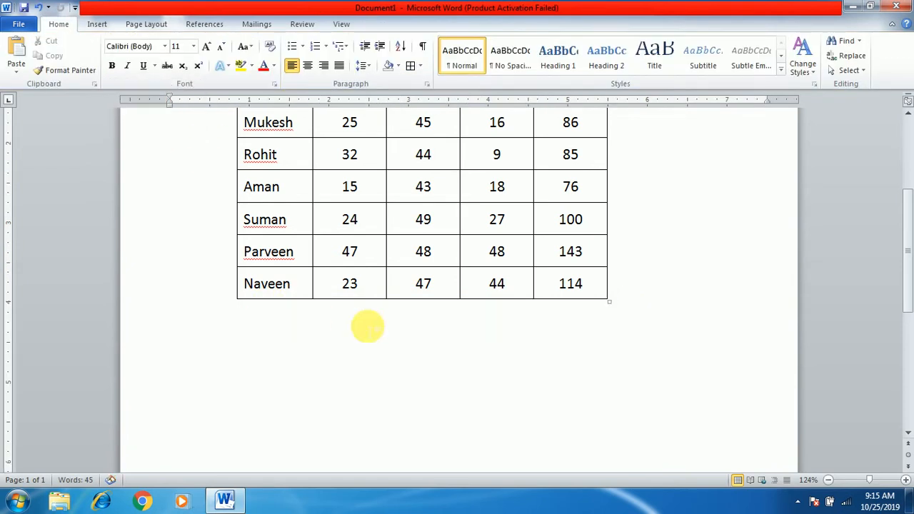
Convert the whole marks table to text, separating the values with commas
scroll(507, 313, "up", 3)
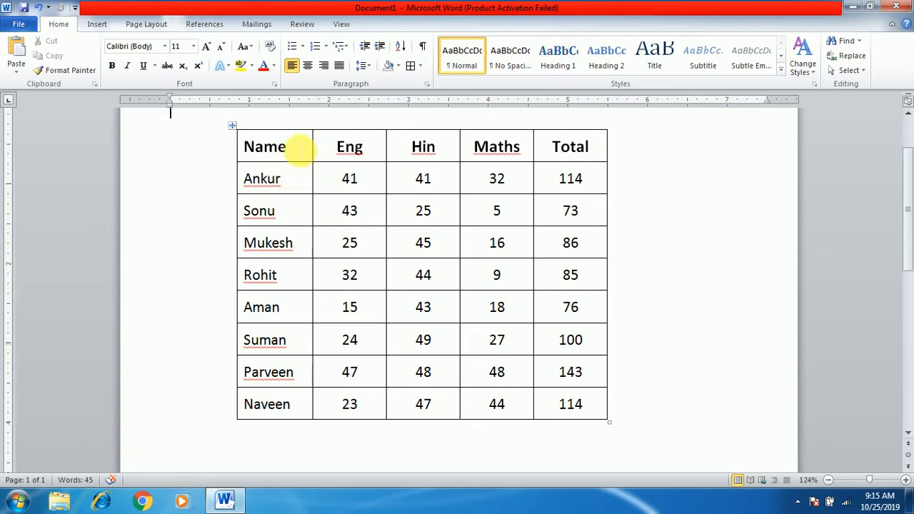
left_click(298, 148)
left_click(365, 148)
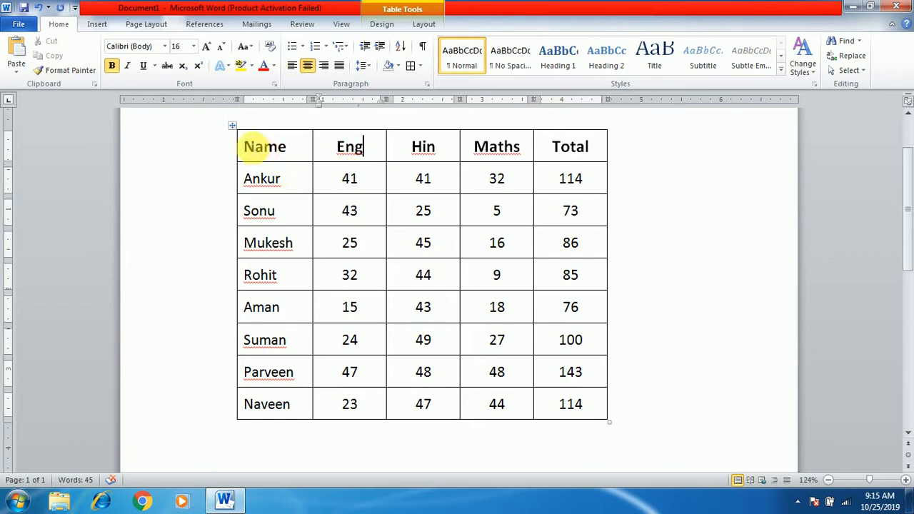
left_click_drag(256, 146, 592, 429)
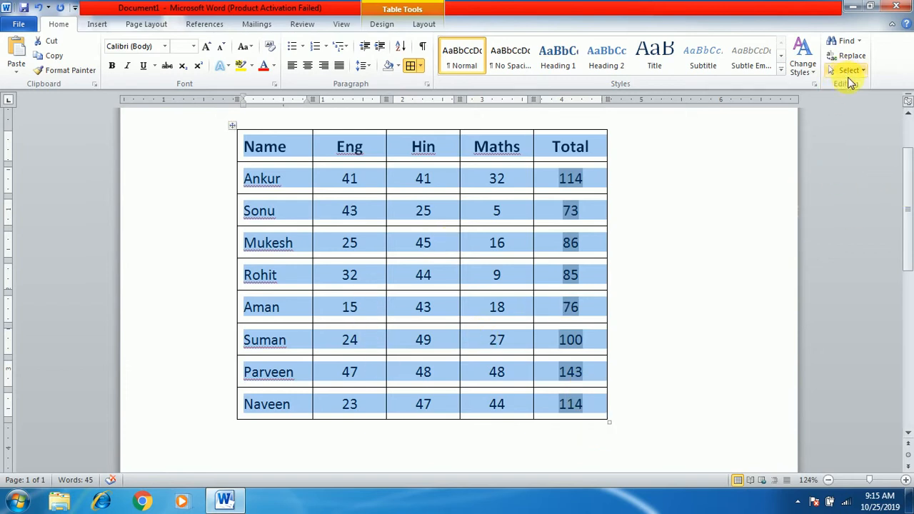
left_click(426, 25)
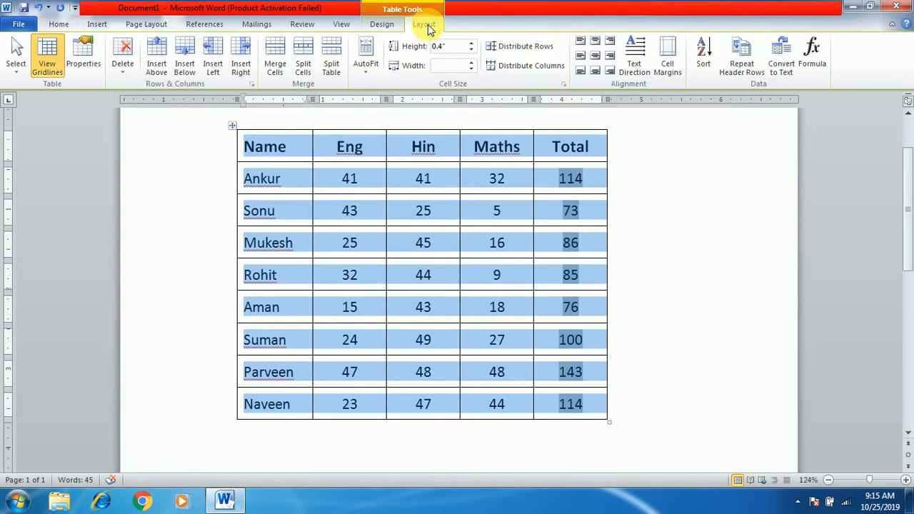
left_click(782, 58)
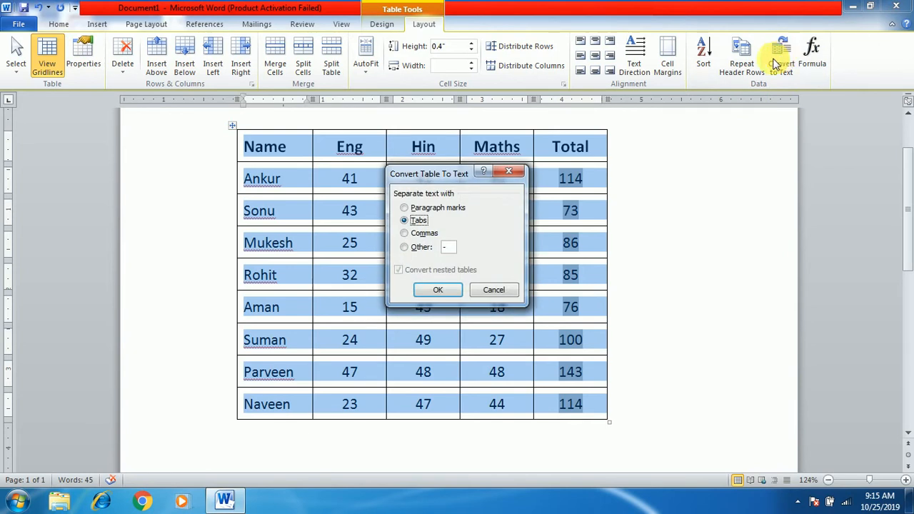
left_click_drag(453, 174, 745, 119)
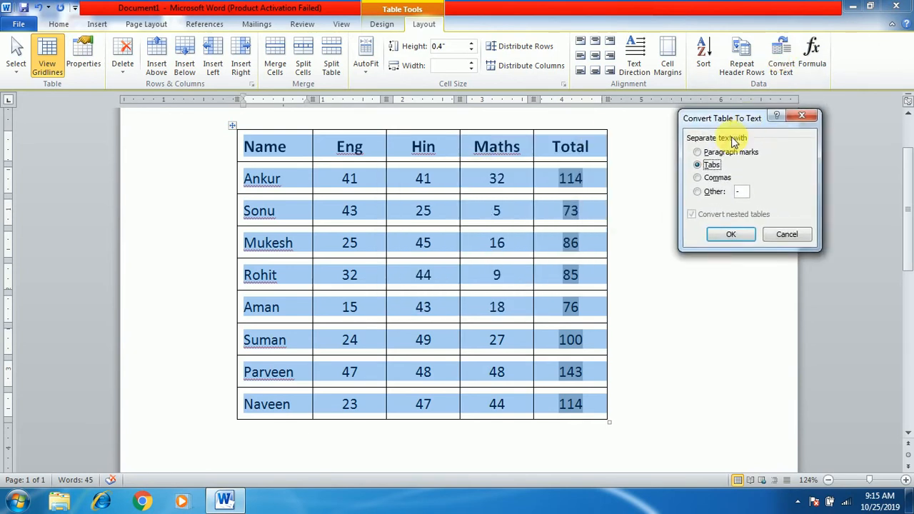
left_click(699, 178)
left_click(707, 192)
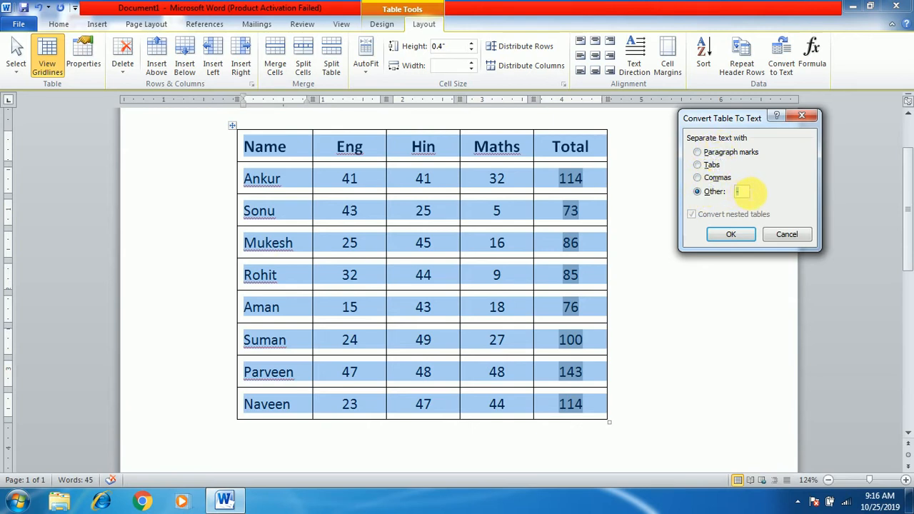
left_click(700, 177)
left_click(734, 234)
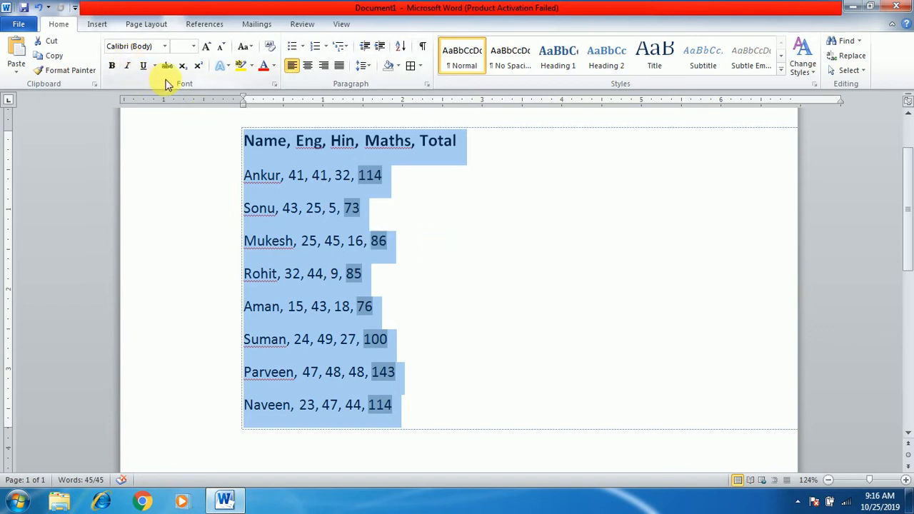
Convert the selected comma-separated text back to a table with 5 columns, automatic fixed column width and text separated at commas
right_click(285, 191)
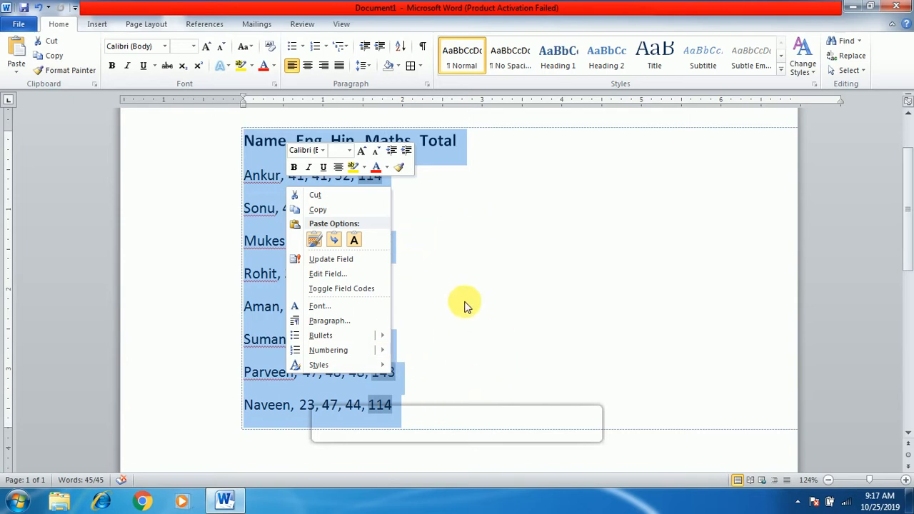
key("Escape")
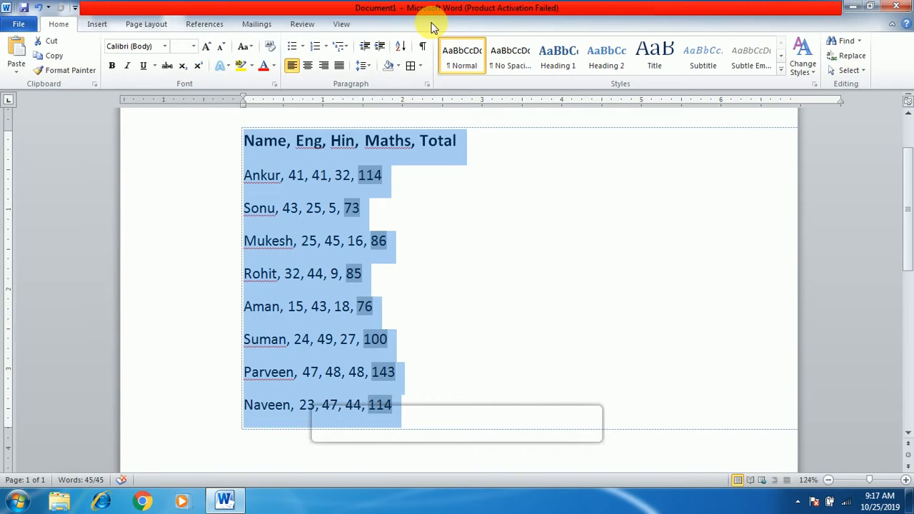
left_click(97, 26)
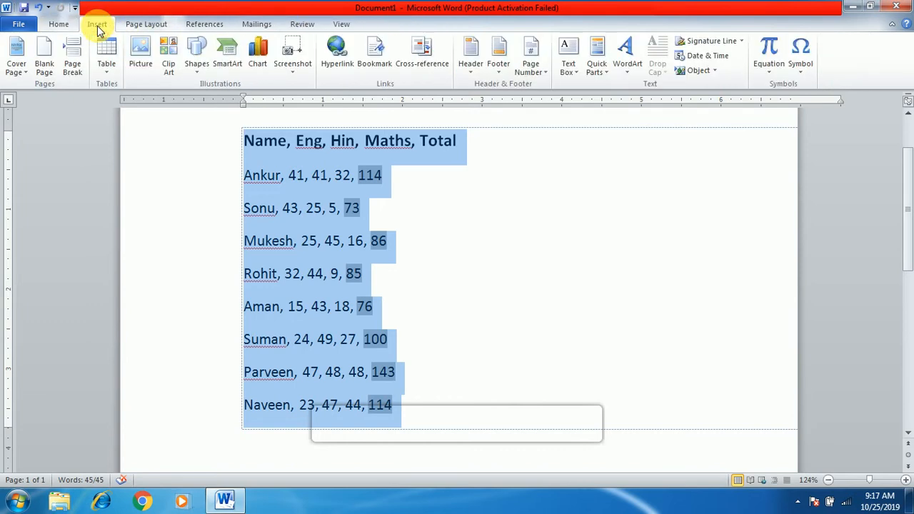
left_click(107, 78)
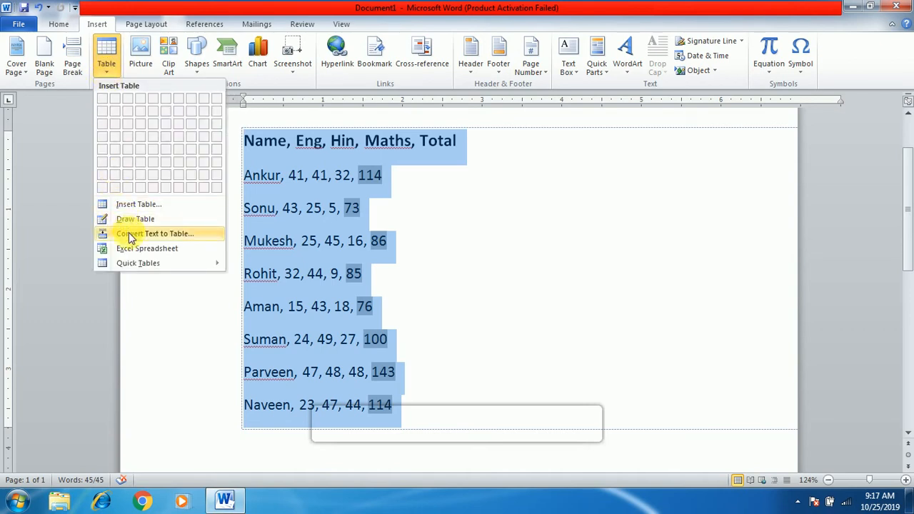
left_click(192, 236)
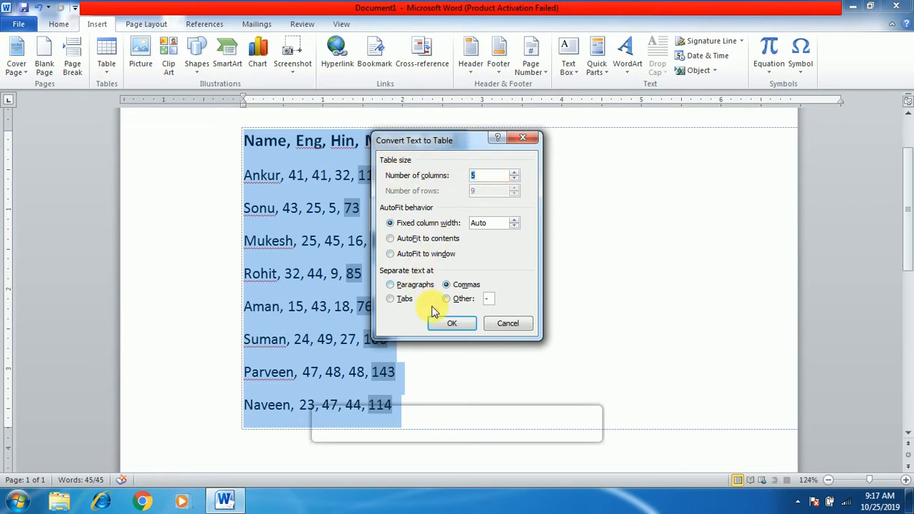
left_click(450, 325)
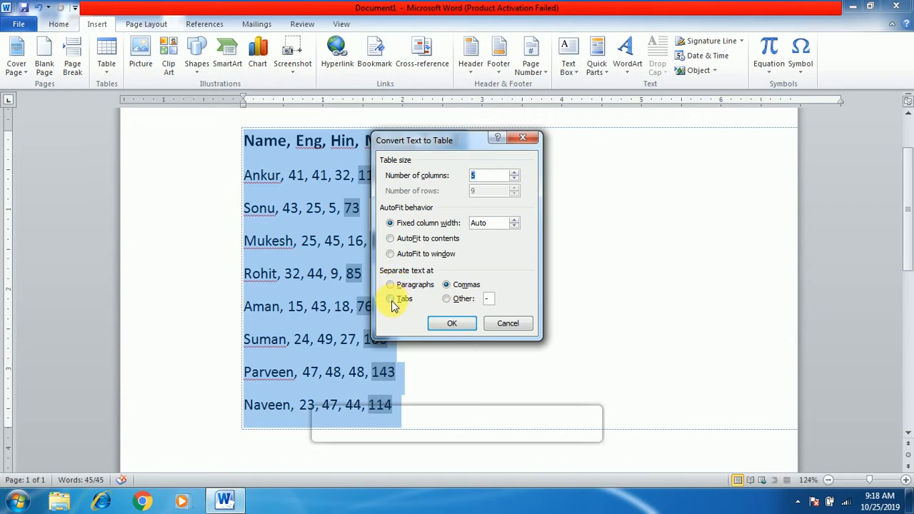
left_click(453, 324)
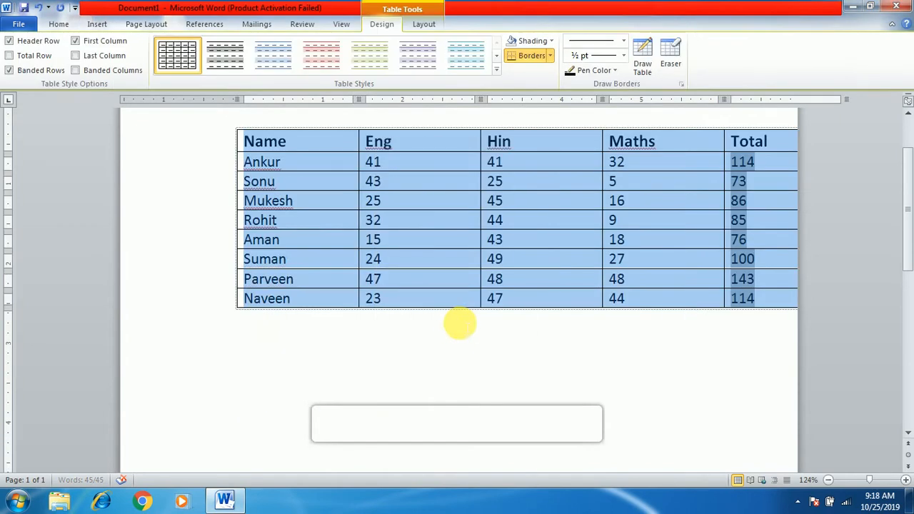
Move the table to the page's left margin, slightly below the page's upper edge, and narrow the Total column
left_click(573, 329)
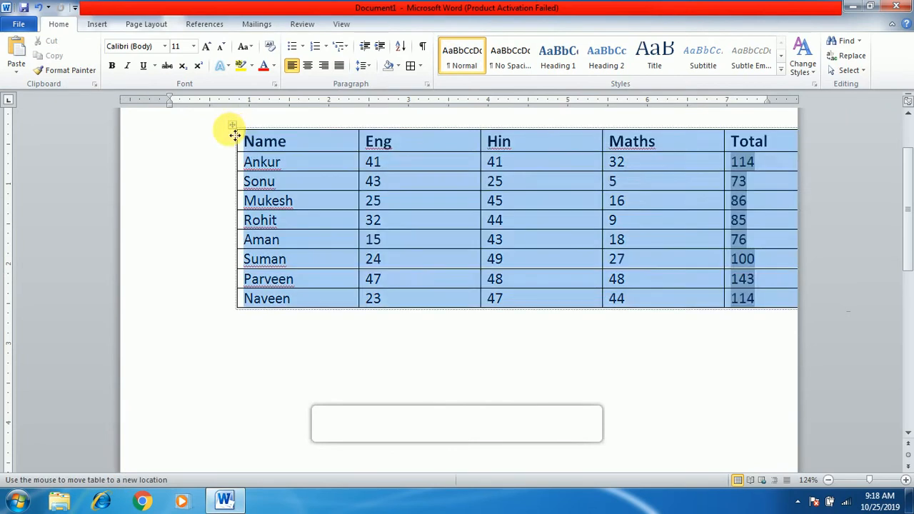
left_click_drag(236, 129, 189, 161)
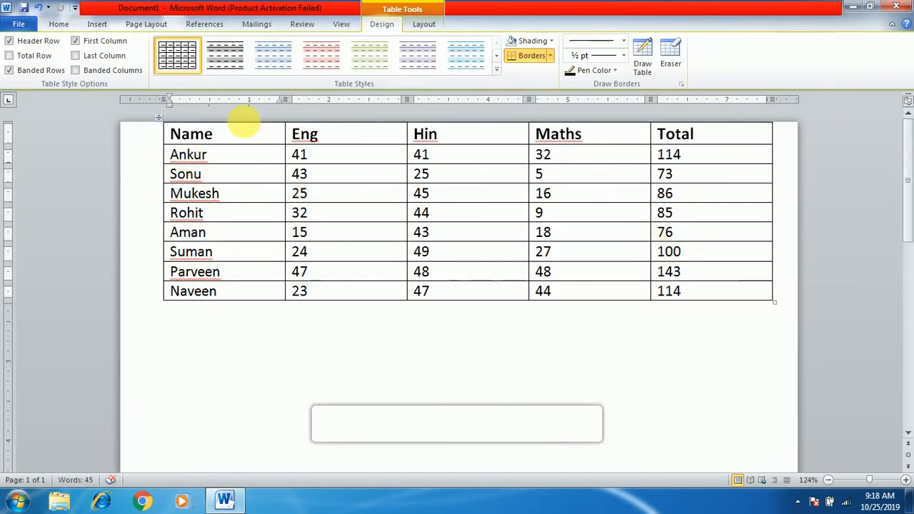
left_click_drag(160, 118, 154, 214)
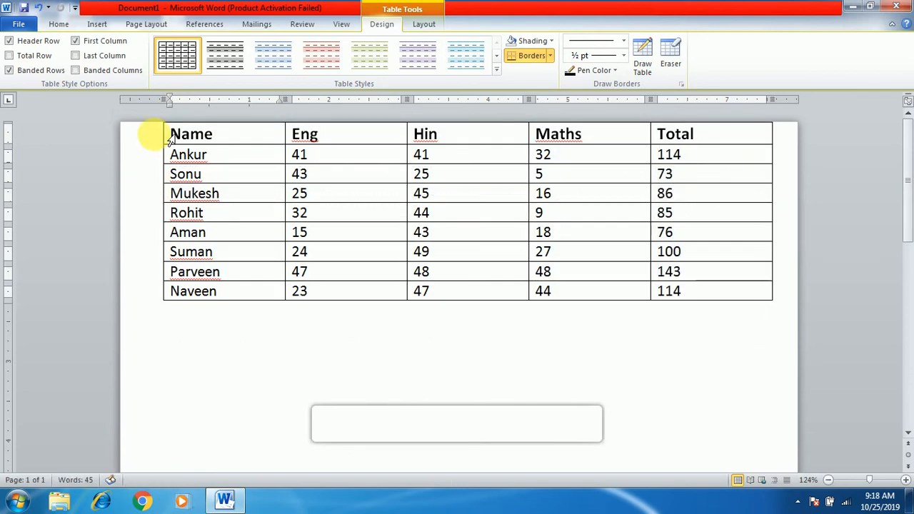
left_click_drag(165, 122, 166, 155)
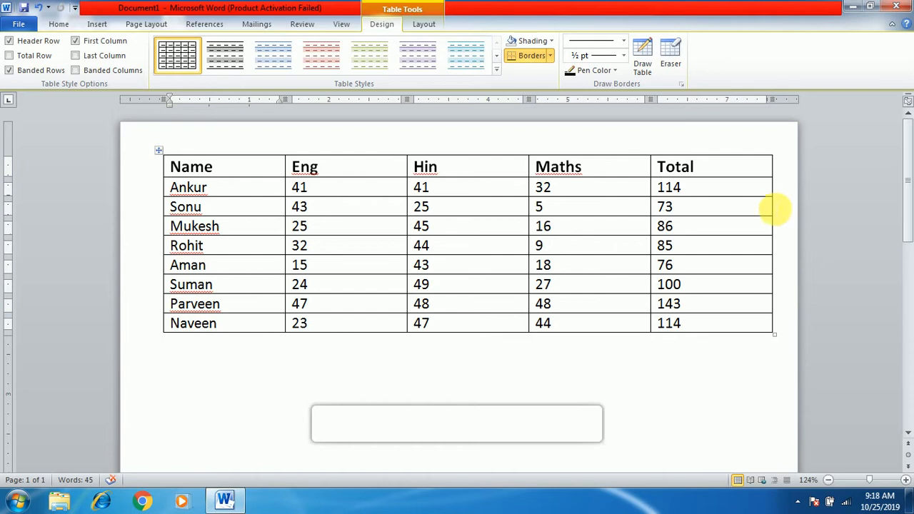
left_click_drag(780, 214, 722, 219)
left_click(679, 263)
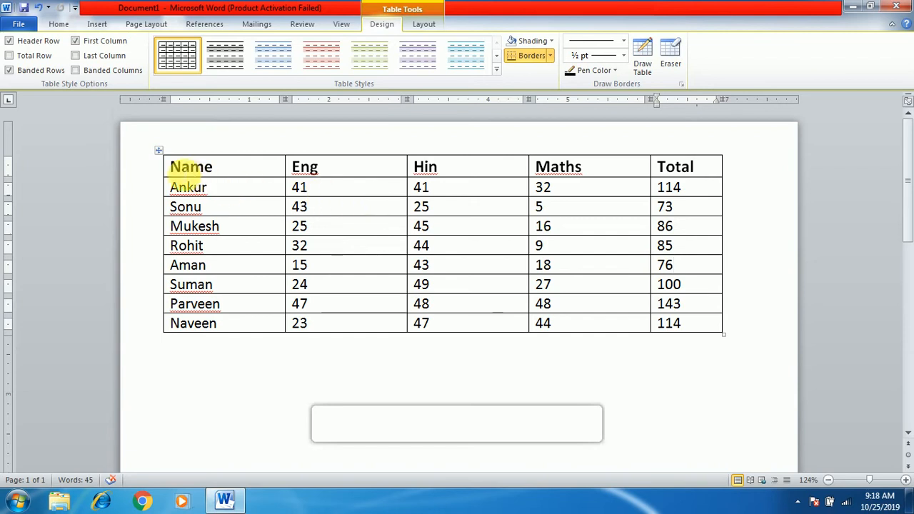
Apply the built-in red table style with a solid red header row to the entire table
left_click_drag(177, 166, 675, 325)
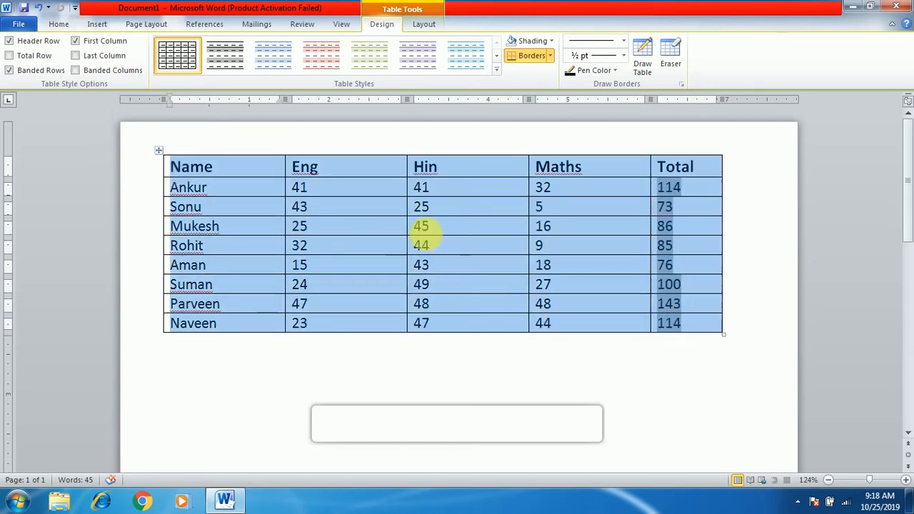
left_click(423, 24)
left_click(380, 24)
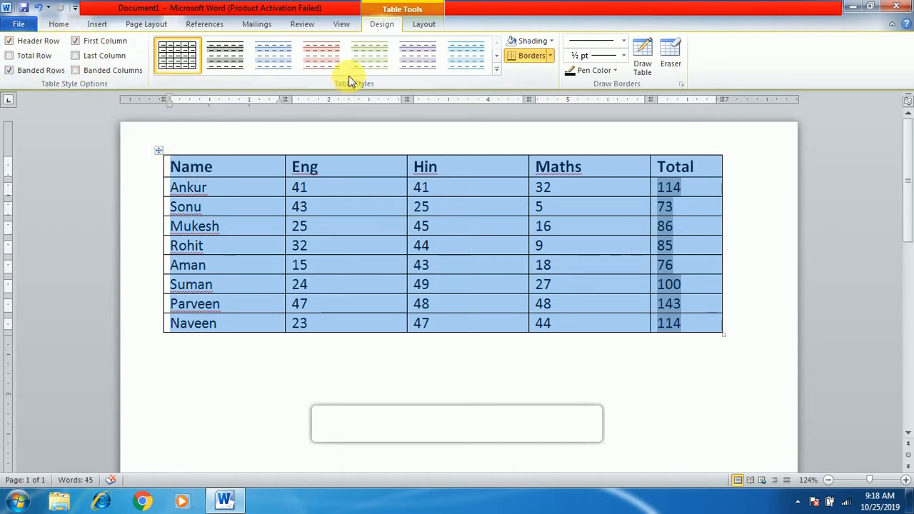
left_click(497, 73)
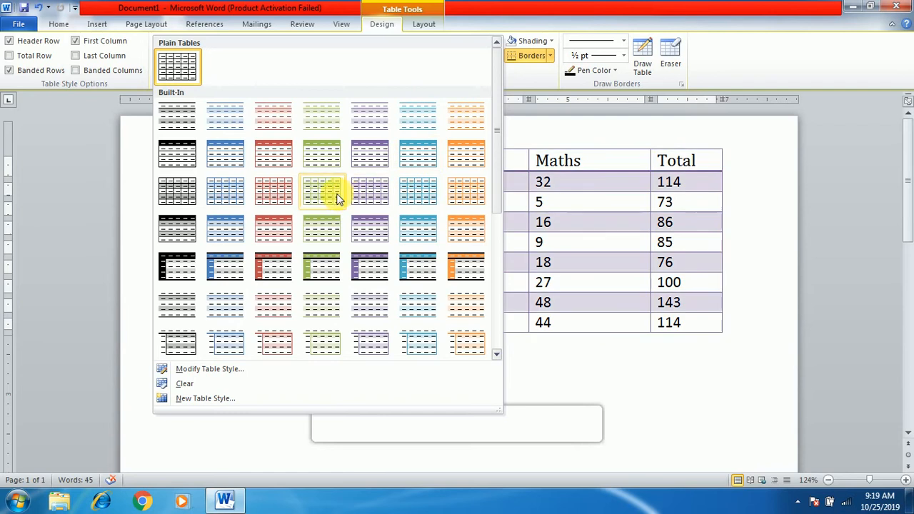
left_click(280, 160)
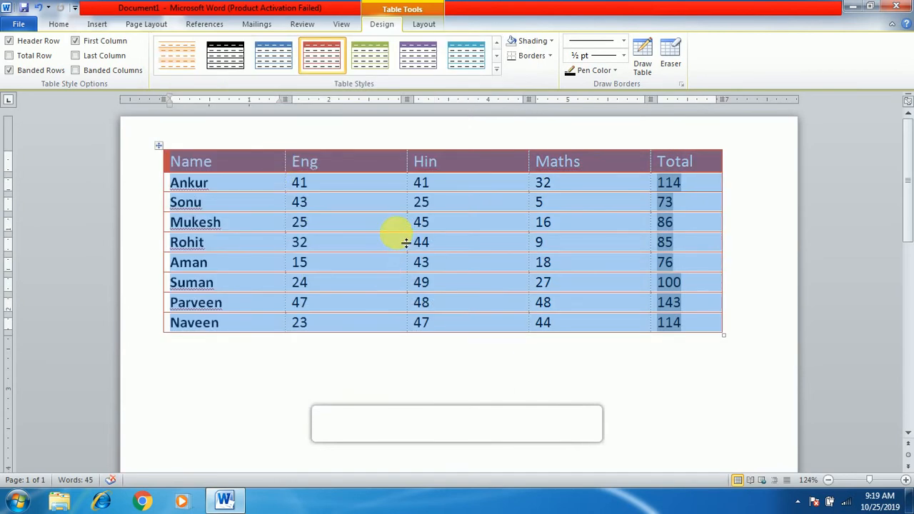
Turn off the Header Row formatting for the entire marks table
left_click(340, 221)
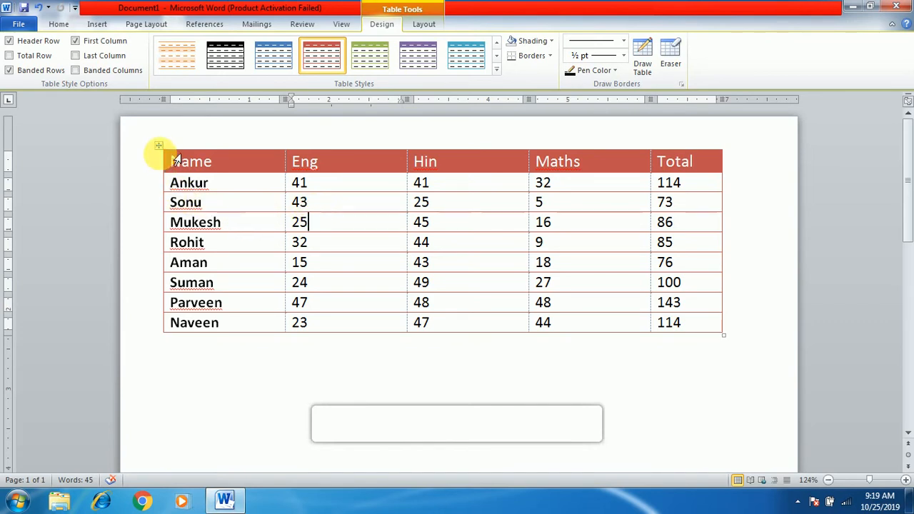
left_click(159, 145)
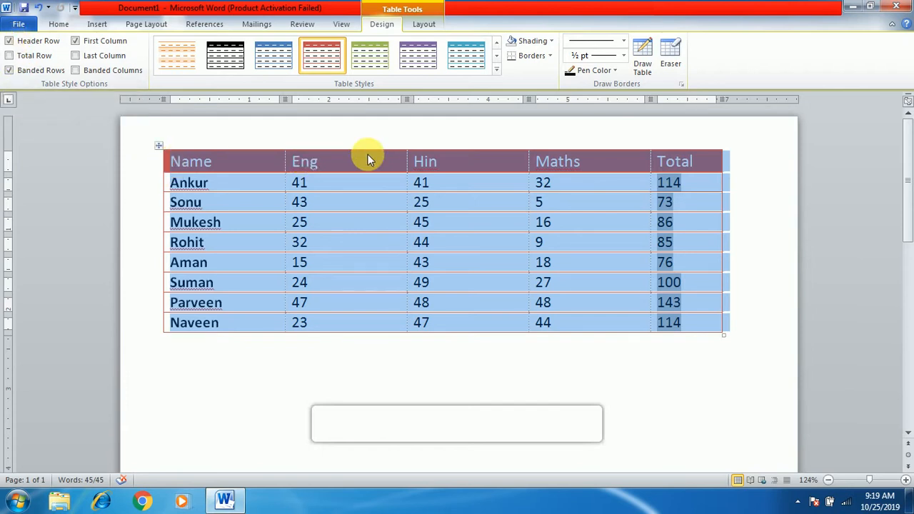
left_click(10, 41)
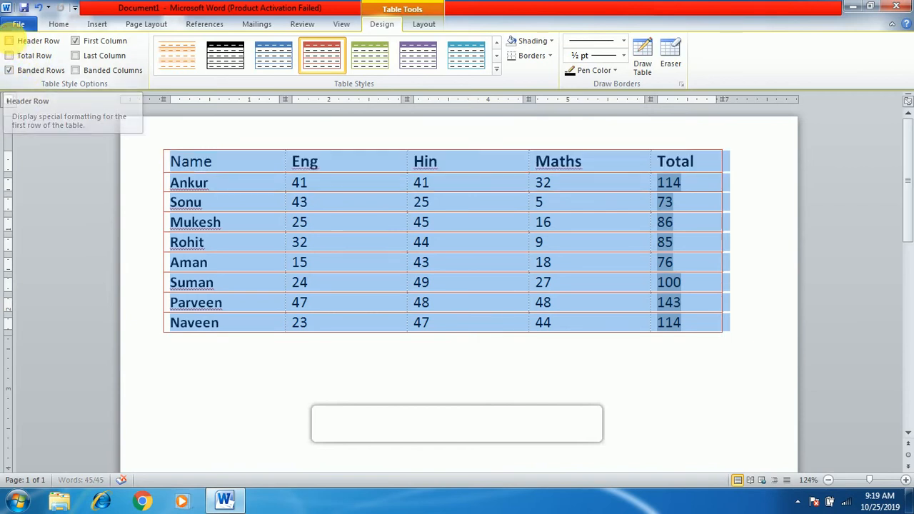
left_click(9, 41)
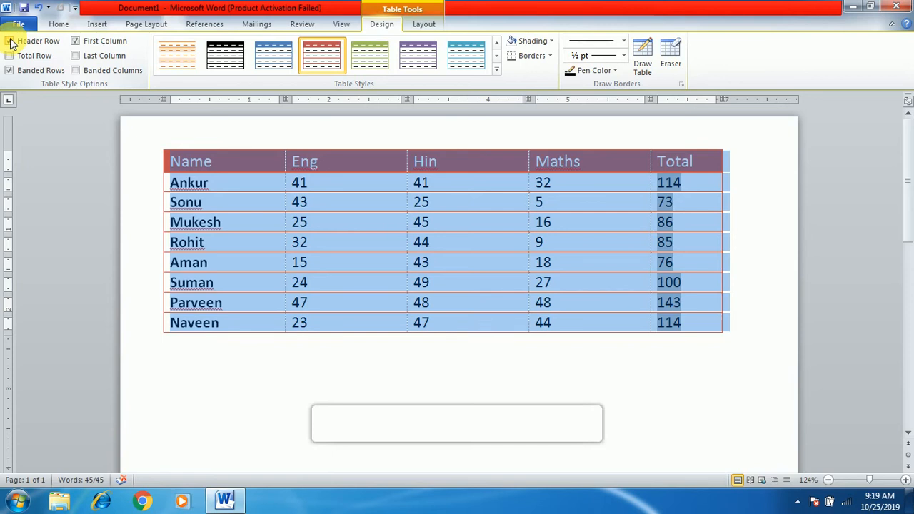
left_click(10, 41)
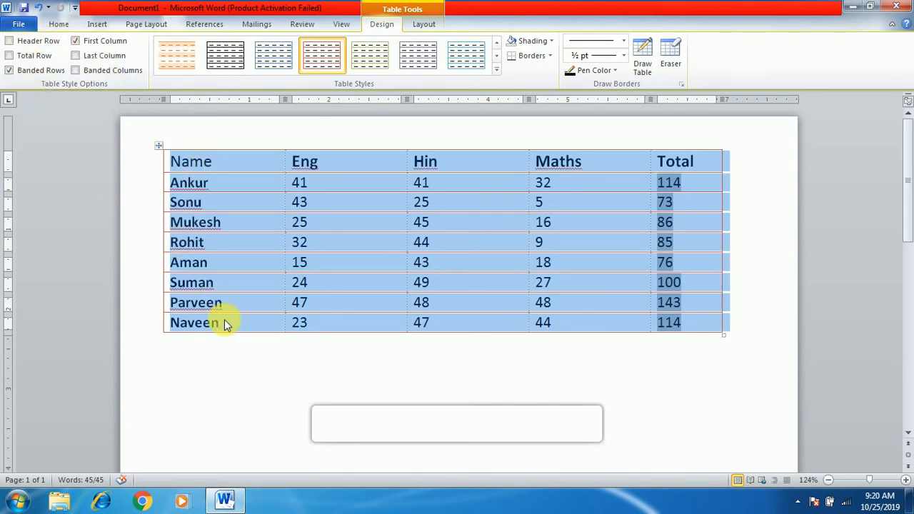
Turn on the Total Row formatting for the table's last row, and remove it again
left_click(17, 56)
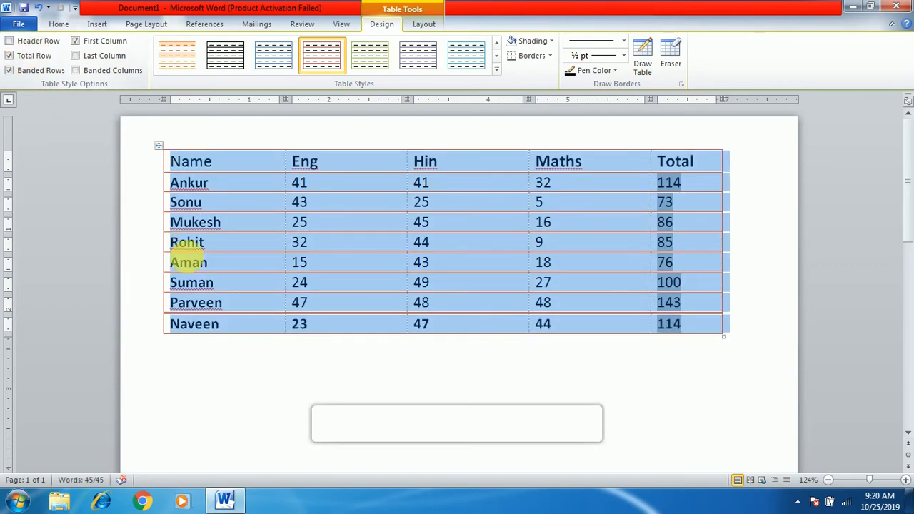
left_click(255, 330)
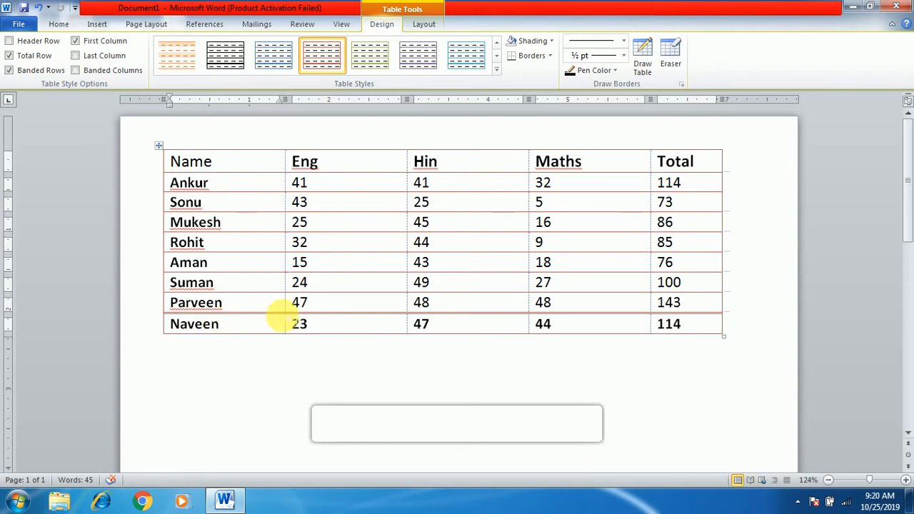
left_click(10, 56)
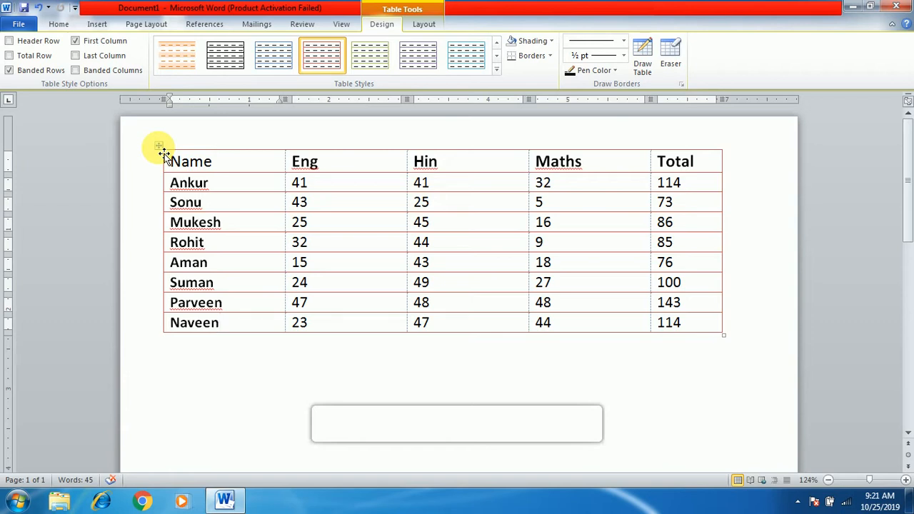
Turn off Banded Rows and apply the built-in medium red grid style with light red shading in every cell
left_click(9, 70)
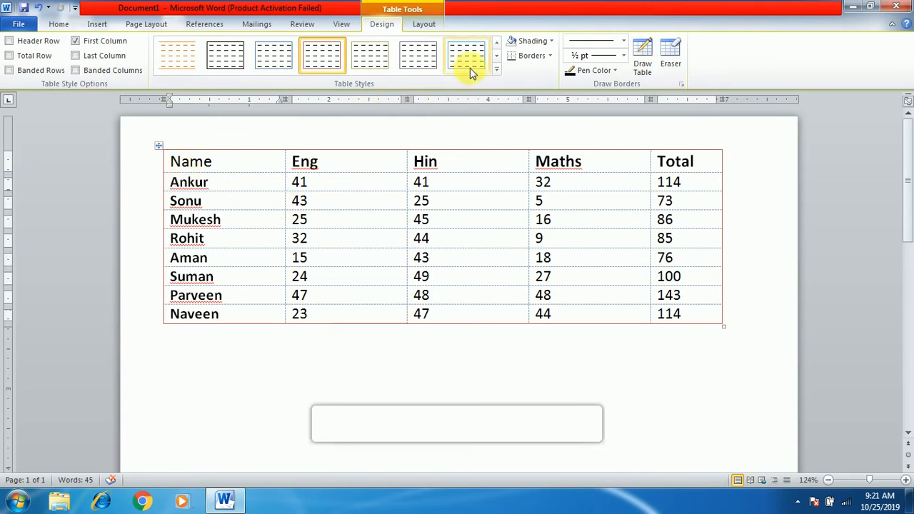
left_click(497, 70)
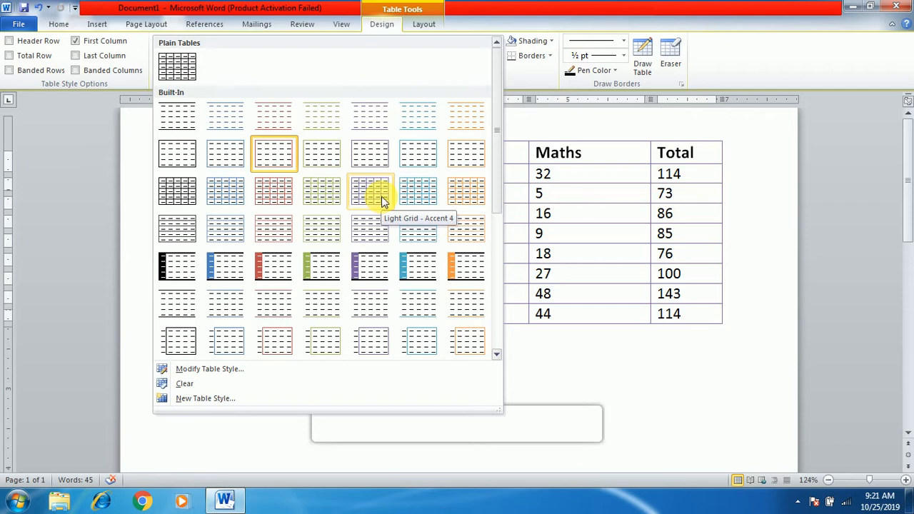
left_click_drag(496, 122, 500, 236)
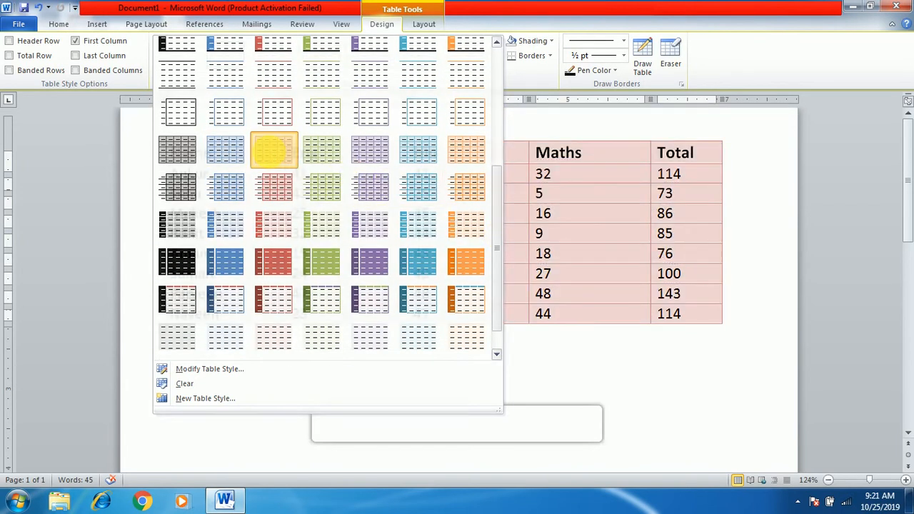
left_click(274, 150)
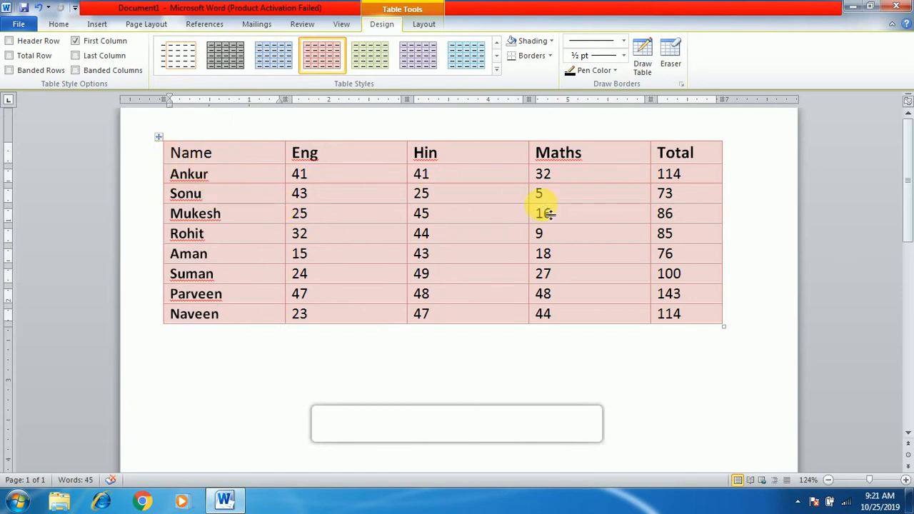
Turn on Banded Rows, go through the darker shaded rows, and turn the row banding off again
left_click(28, 70)
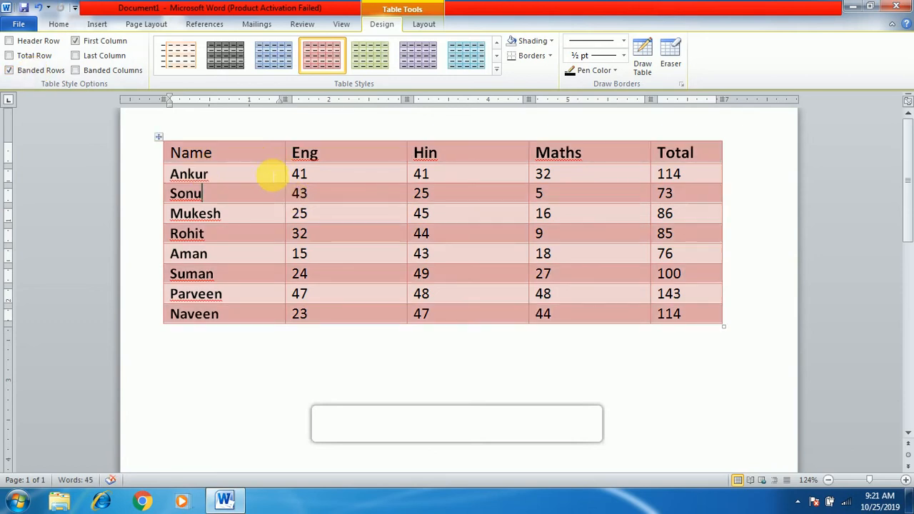
left_click(261, 155)
left_click(242, 194)
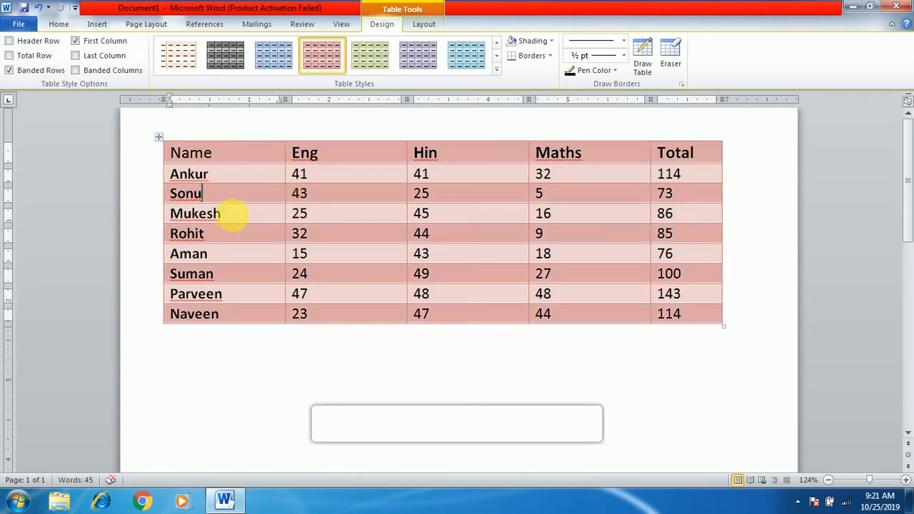
left_click(239, 235)
left_click(243, 280)
left_click(260, 310)
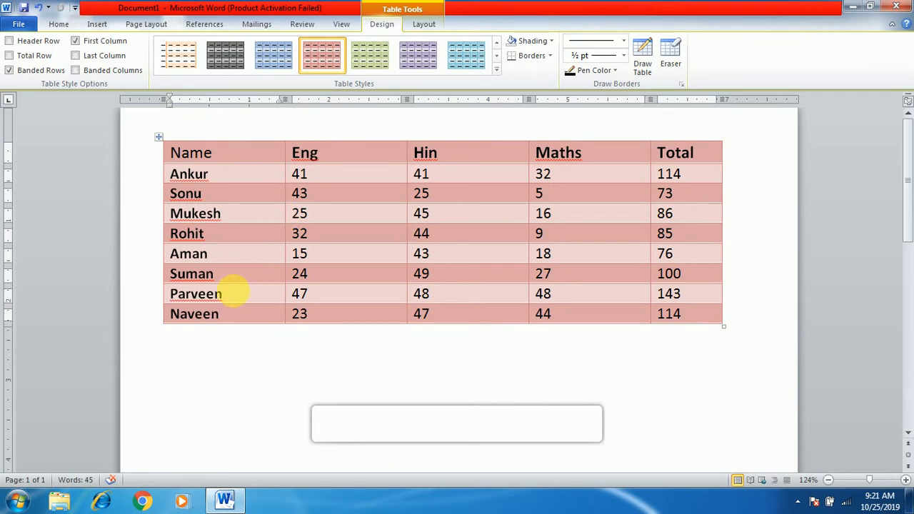
left_click(11, 71)
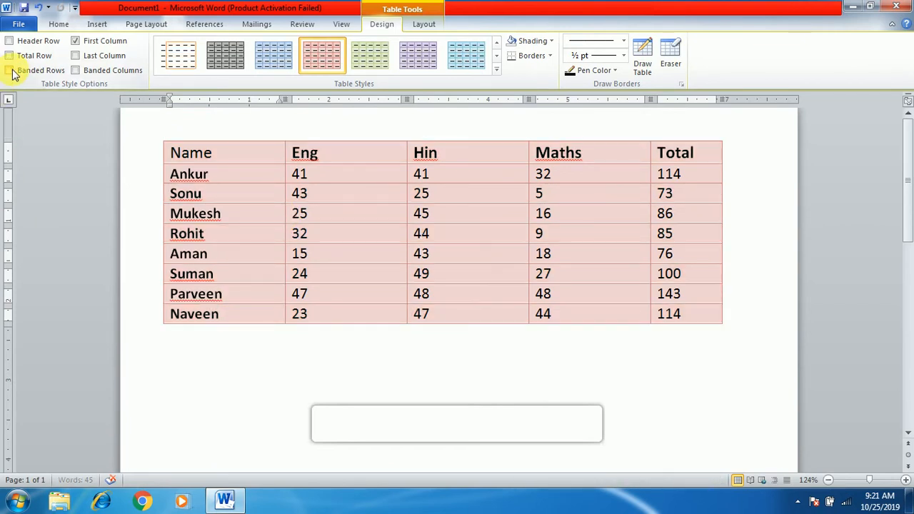
Try Banded Columns alone and combined with Banded Rows, and turn both options off again
left_click(92, 70)
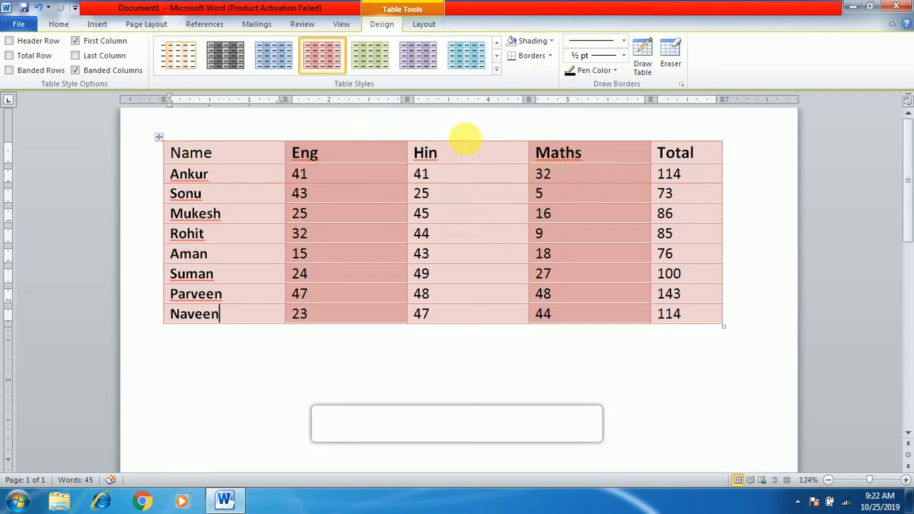
left_click(10, 71)
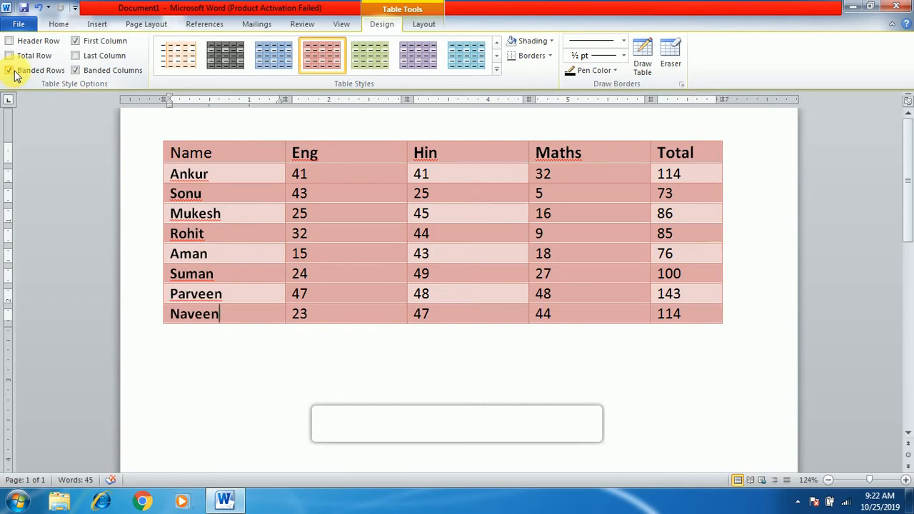
left_click(13, 71)
left_click(87, 71)
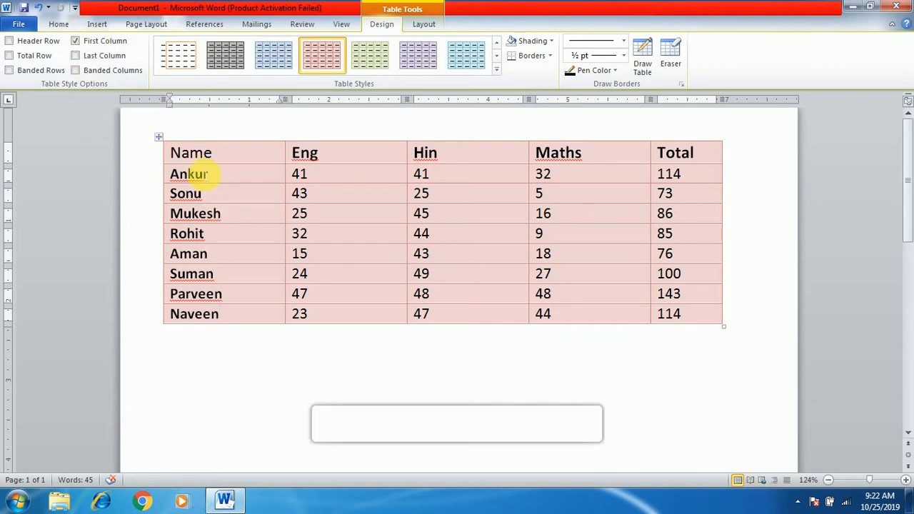
Toggle First Column off and back on, and turn on the Header Row and Banded Rows formatting
left_click(76, 42)
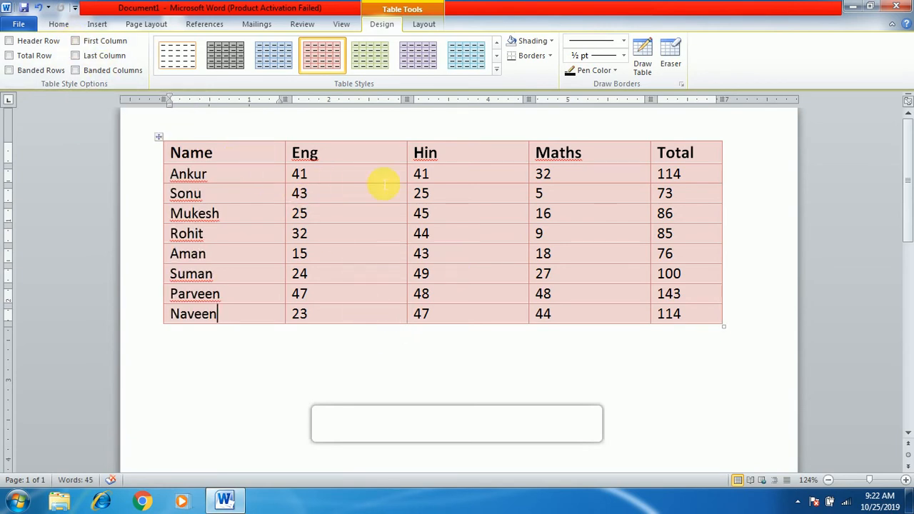
left_click(21, 41)
left_click(75, 41)
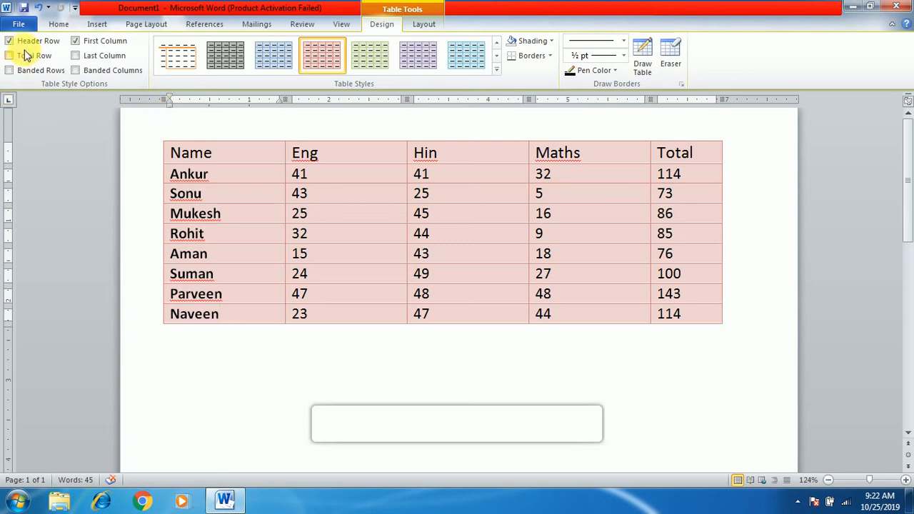
left_click(8, 70)
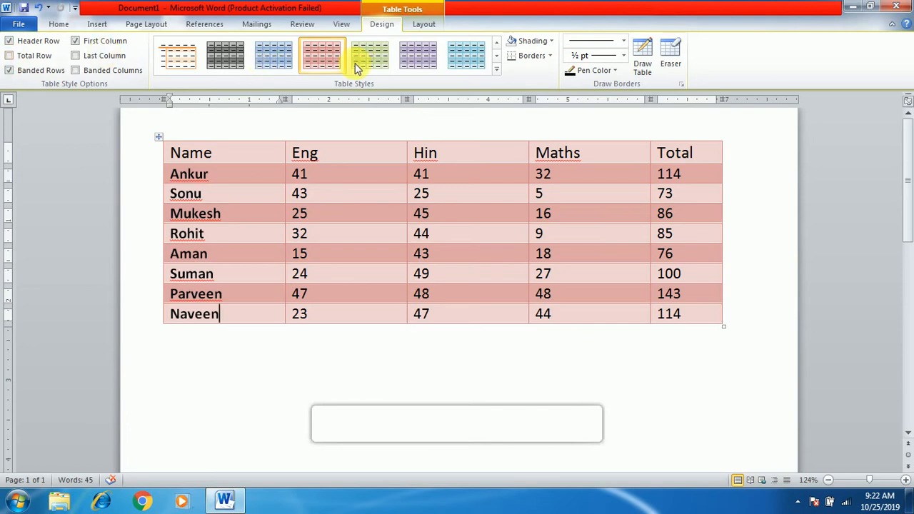
left_click(553, 40)
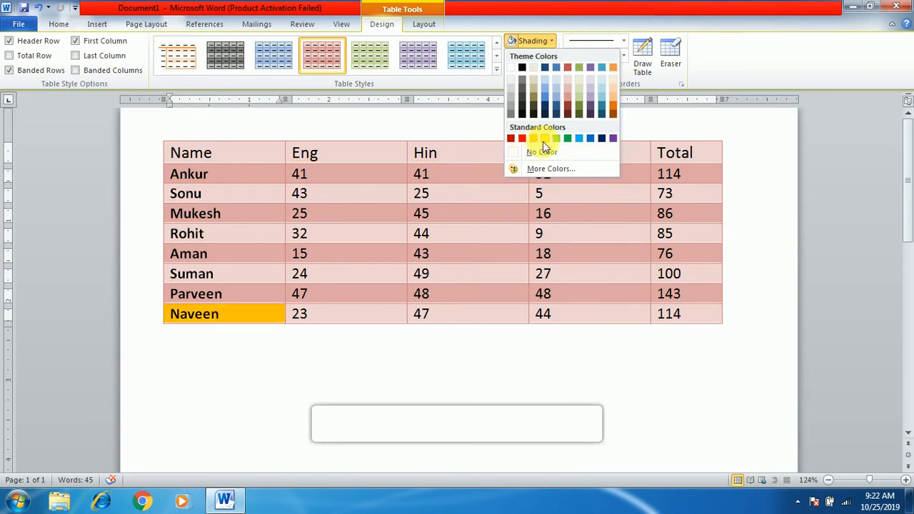
left_click(267, 308)
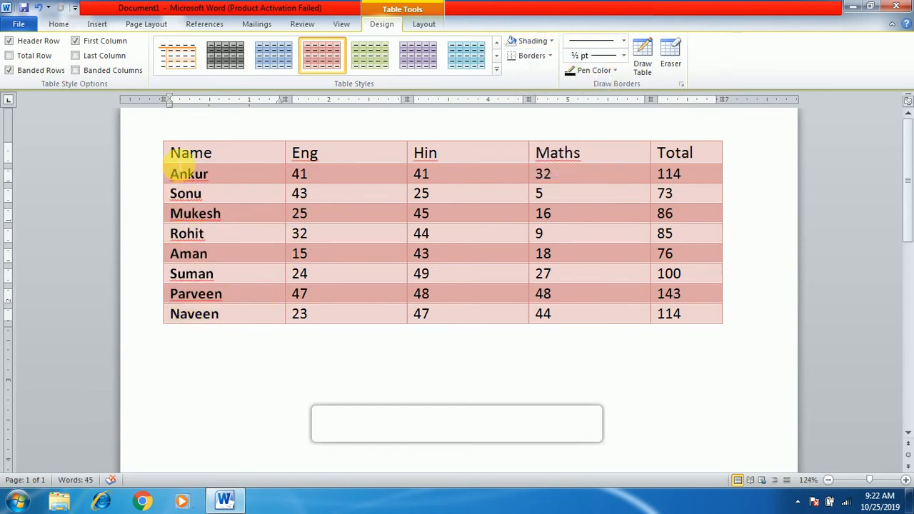
scroll(187, 175, "up", 1)
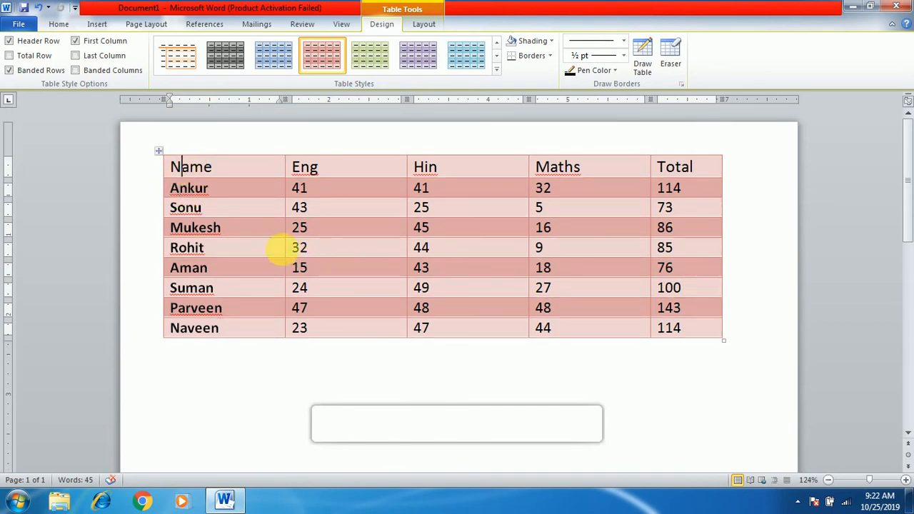
Shade the entire table with a custom green of red 80, green 200, blue 111
left_click(159, 150)
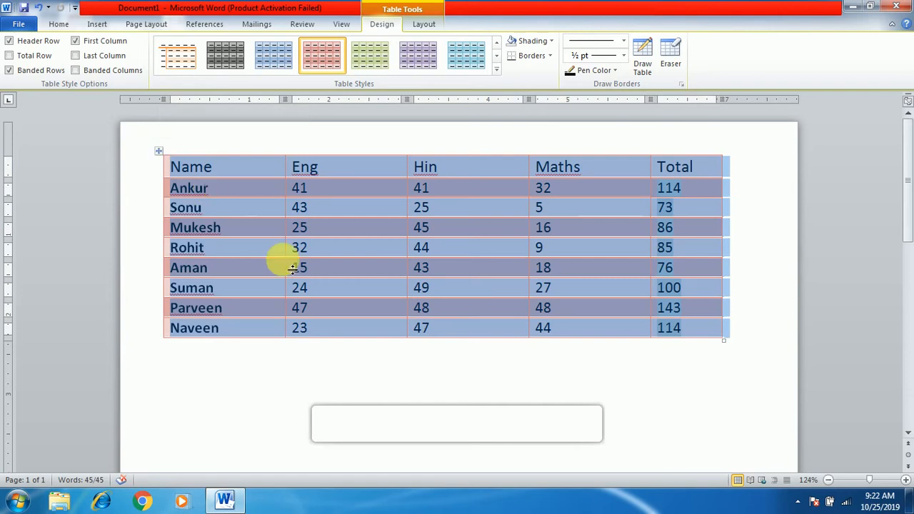
left_click(553, 42)
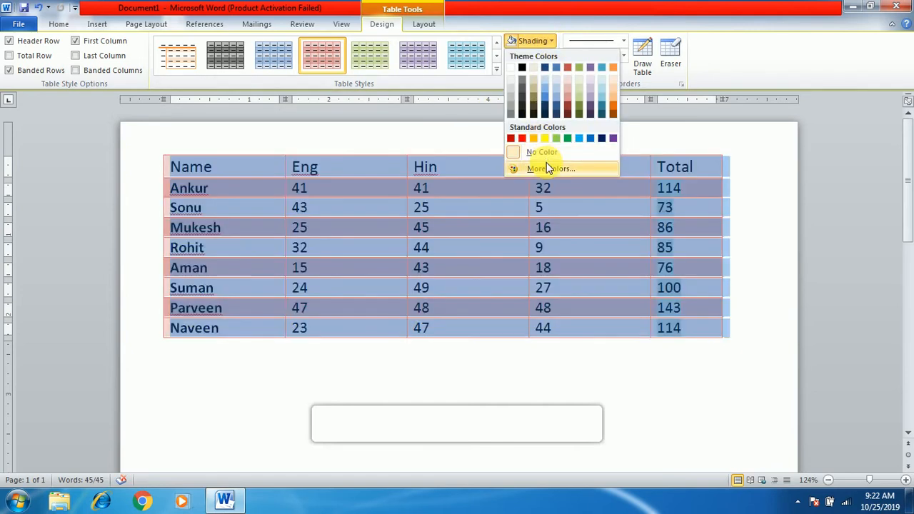
left_click(548, 168)
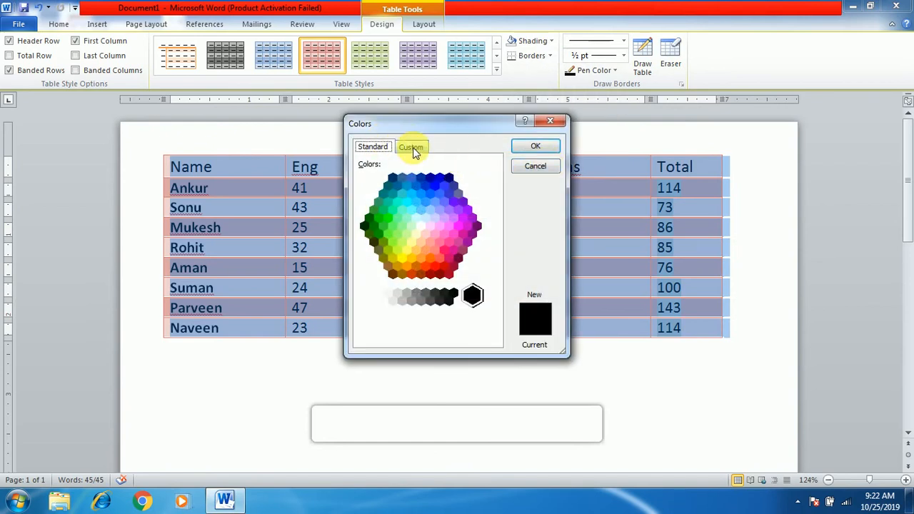
left_click(412, 147)
left_click(404, 214)
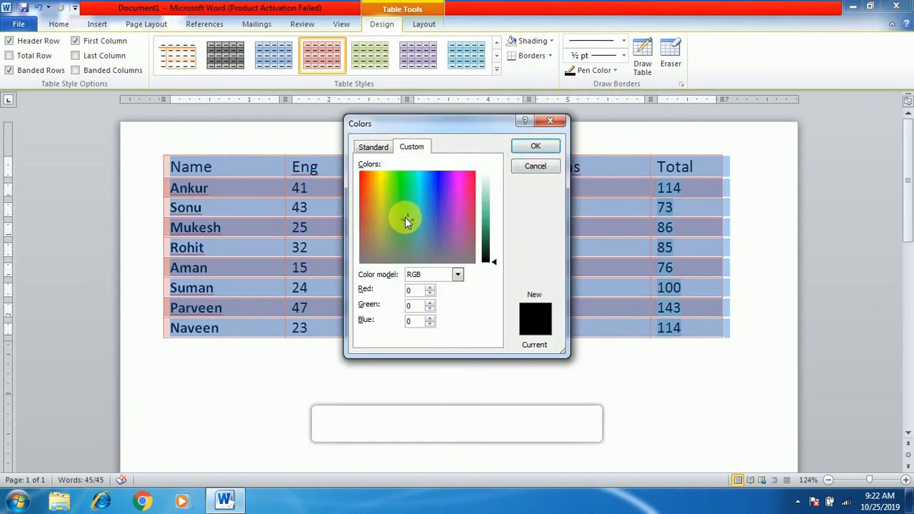
left_click_drag(492, 262, 494, 213)
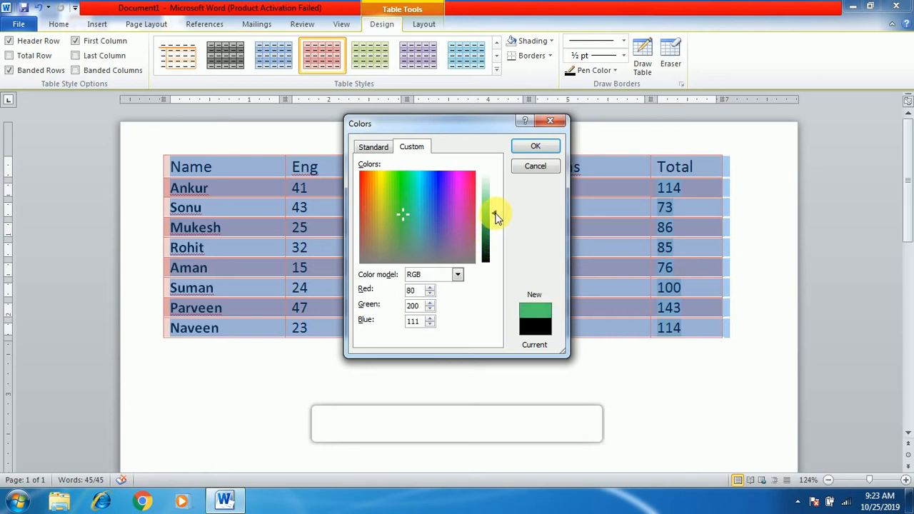
left_click(536, 147)
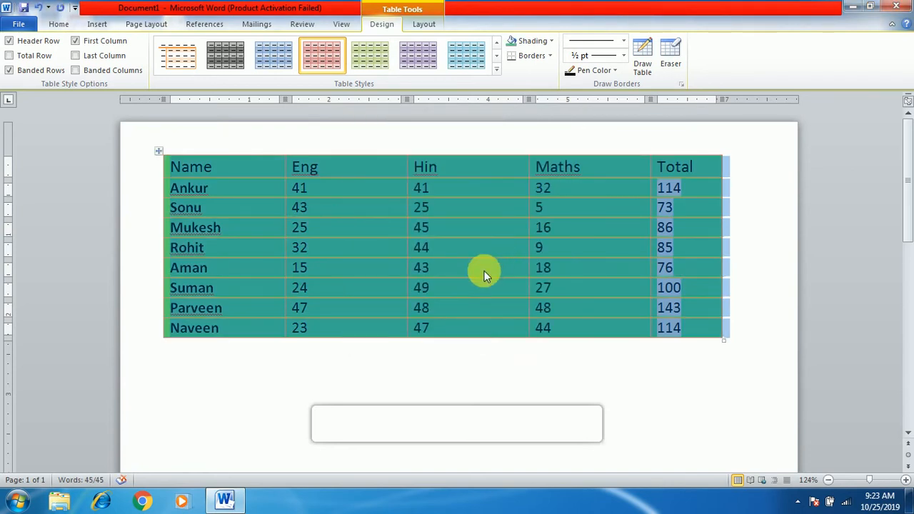
left_click(484, 270)
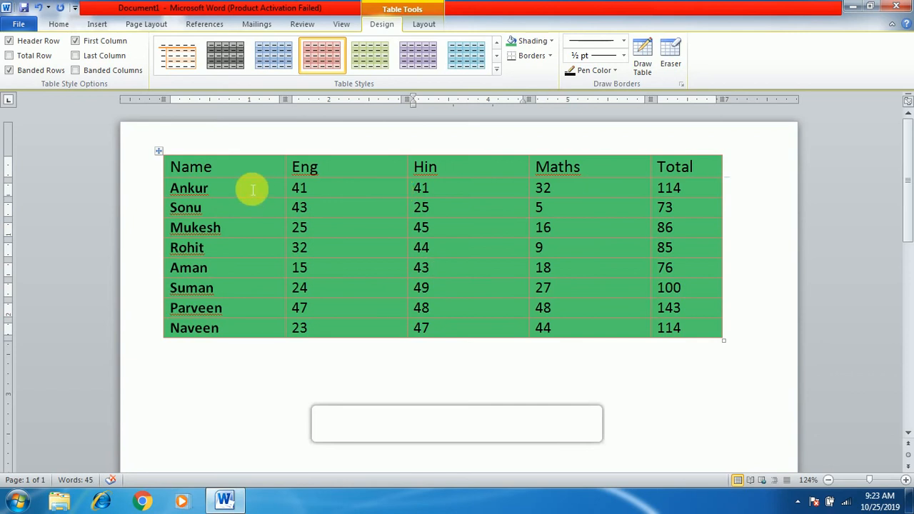
Choose a thick diagonally striped line style for the entire table's borders and limit it to an outside box
left_click(159, 152)
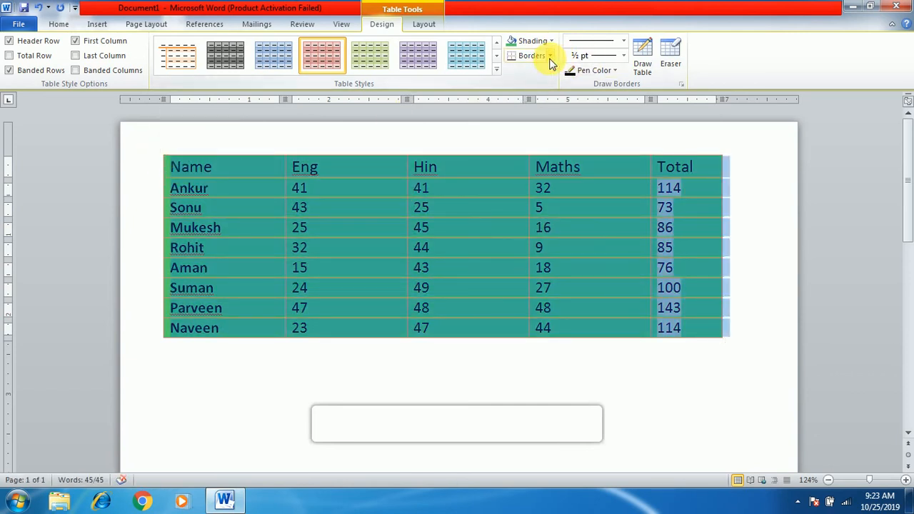
left_click(551, 57)
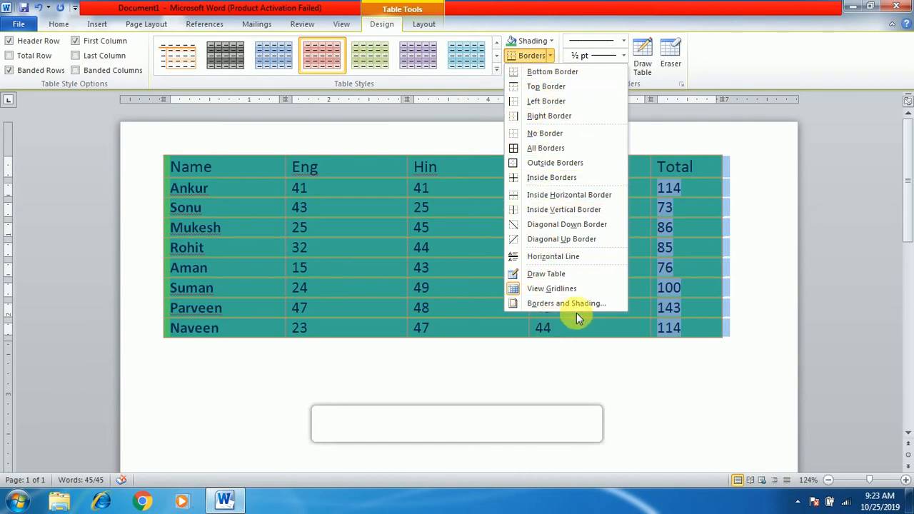
left_click(540, 308)
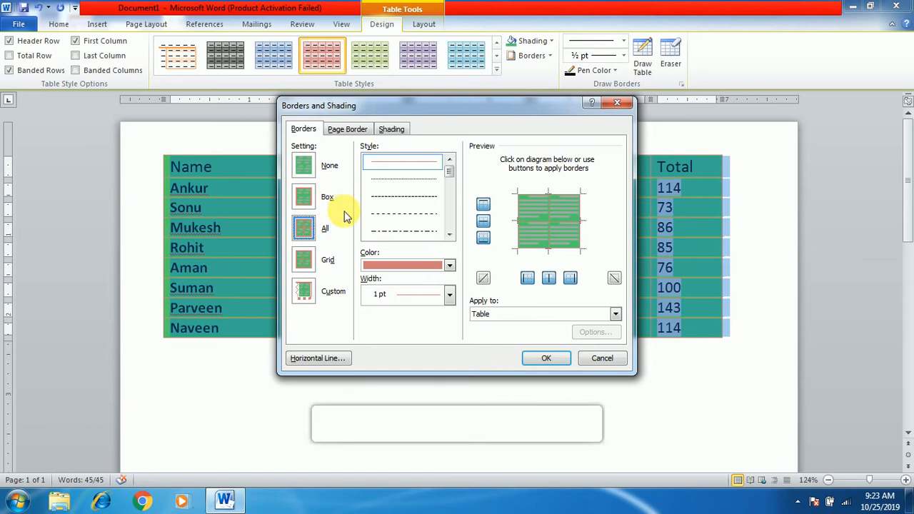
left_click(450, 298)
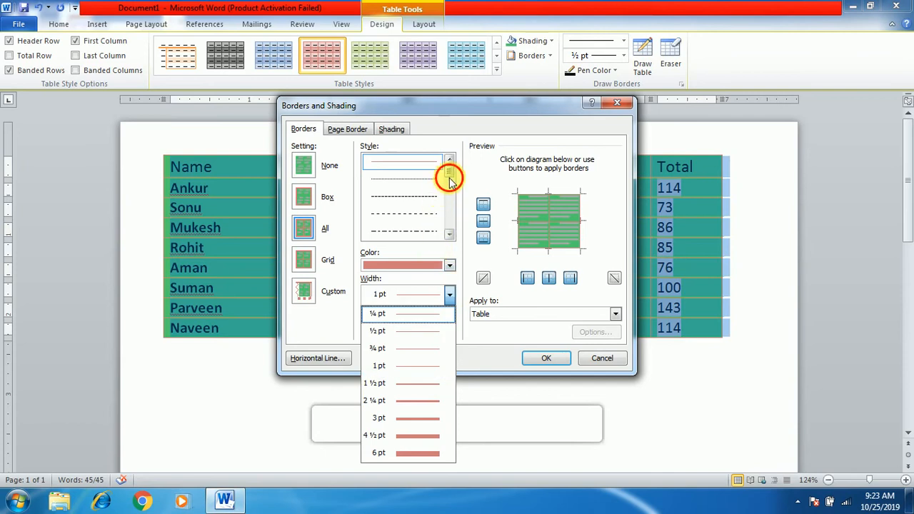
left_click_drag(449, 180, 450, 227)
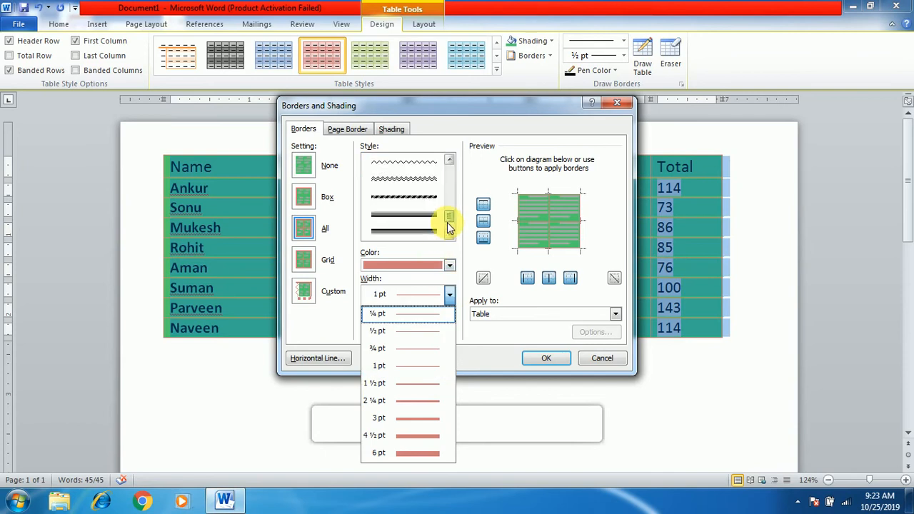
left_click(414, 201)
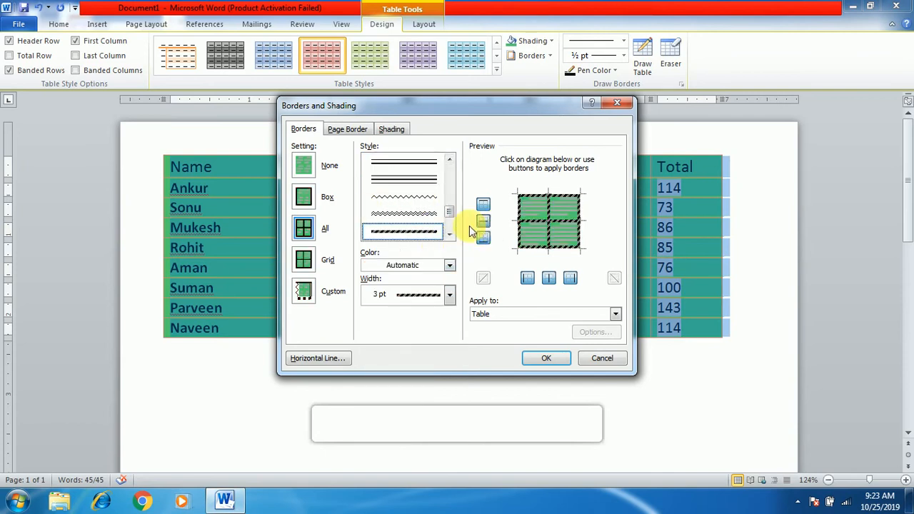
left_click(310, 198)
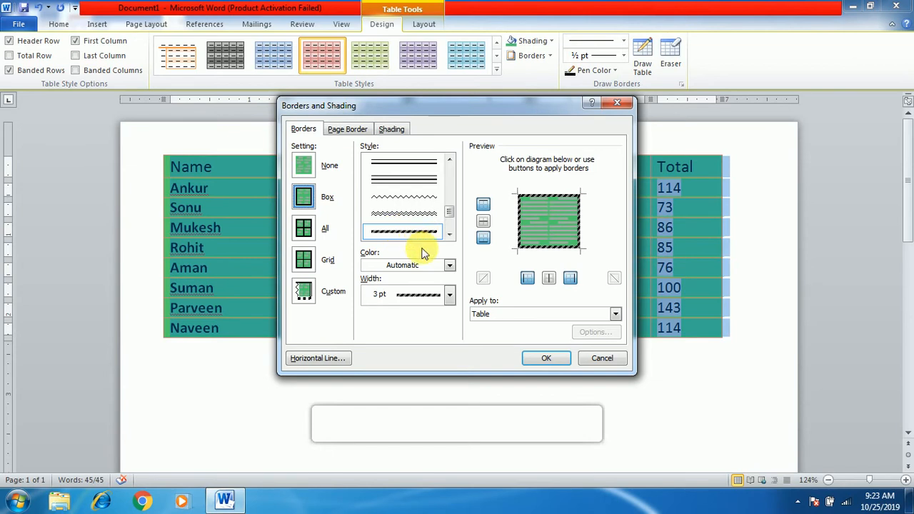
Make the striped box border red at 3 pt width and apply it to the table
left_click(448, 265)
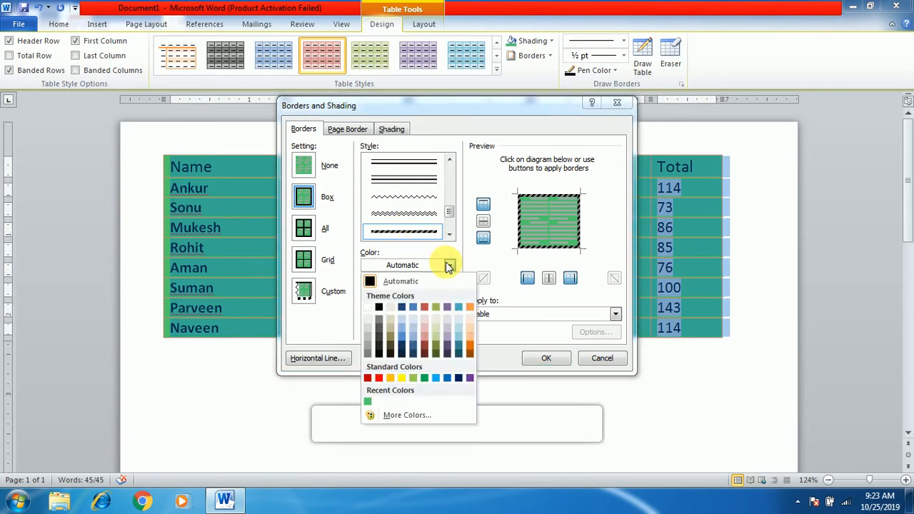
left_click(379, 379)
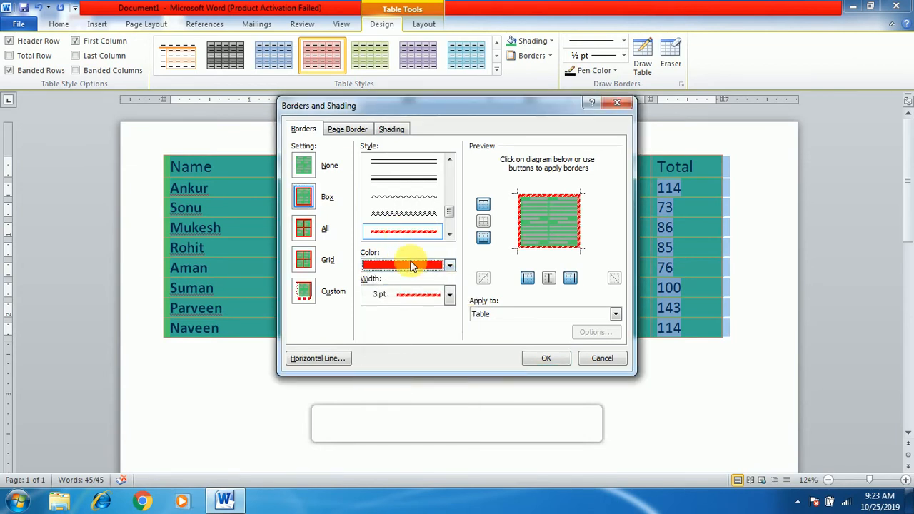
left_click(449, 296)
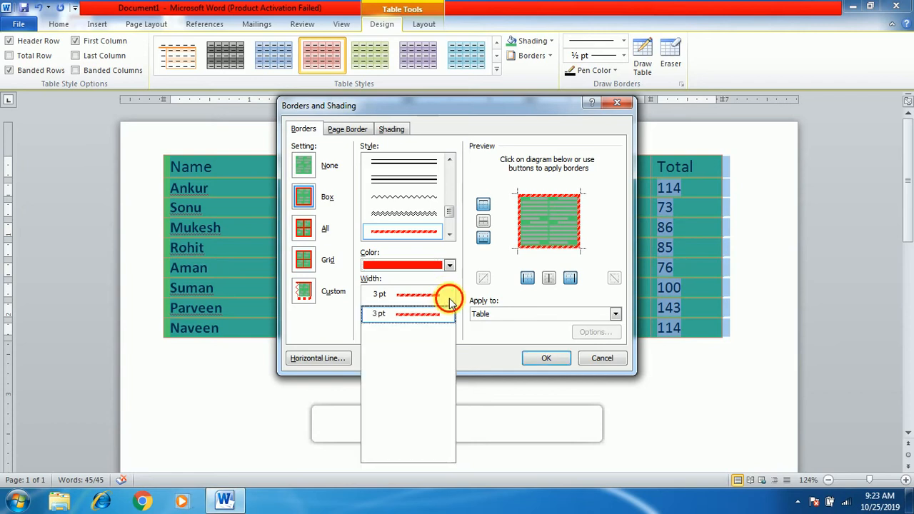
left_click(449, 295)
left_click(449, 296)
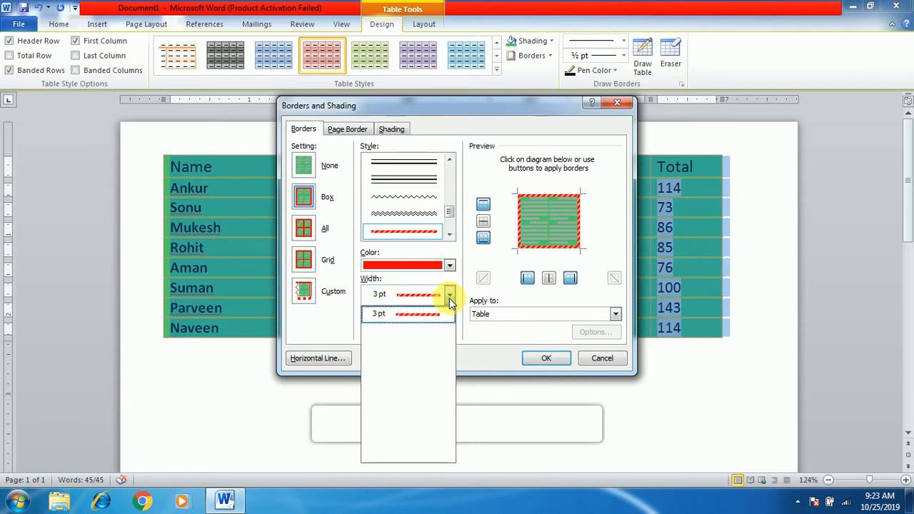
left_click(449, 296)
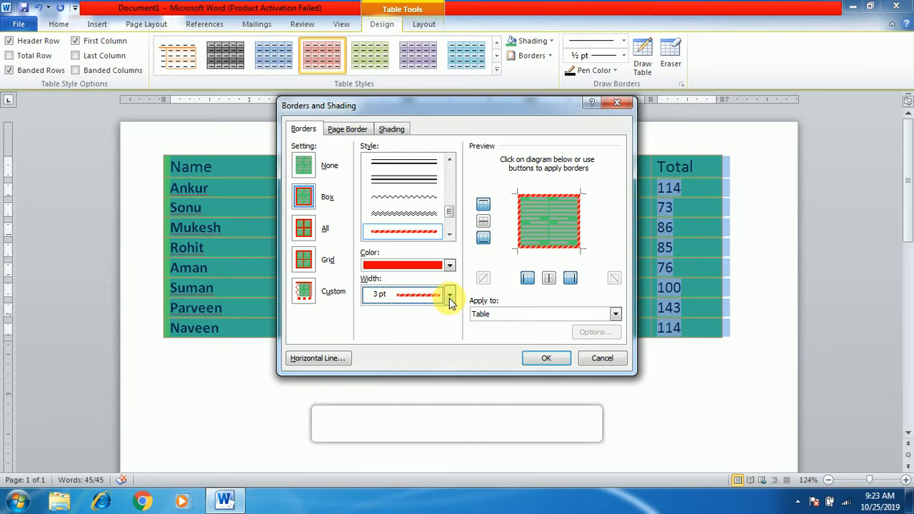
left_click(548, 358)
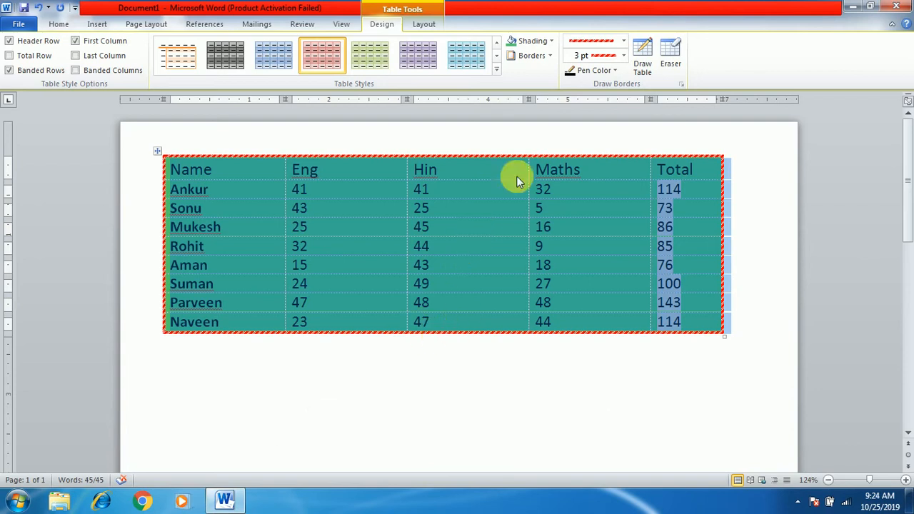
Set the pen color to yellow and draw a 3 pt striped line under the table's header row
left_click(615, 71)
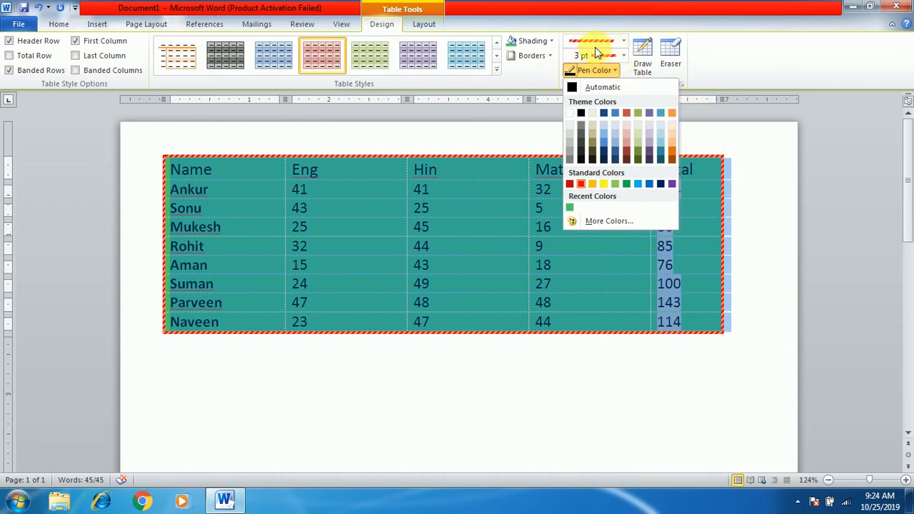
left_click(413, 200)
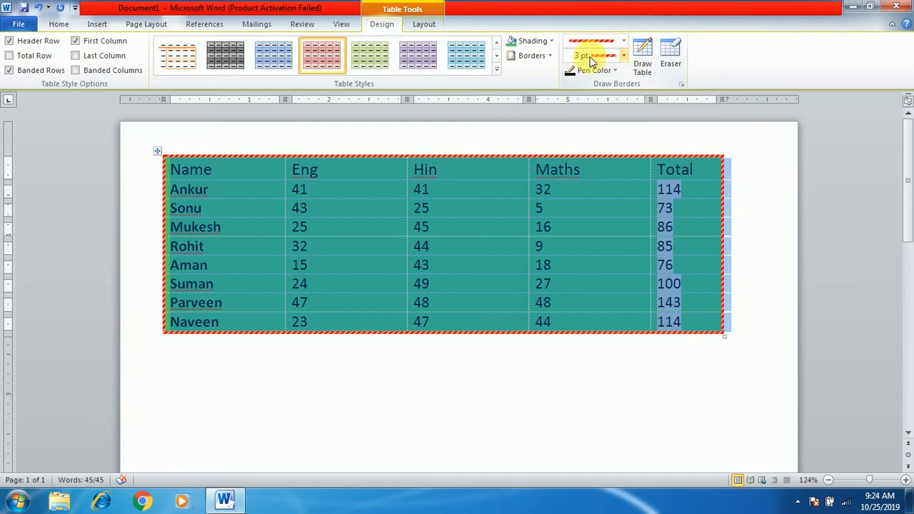
left_click(618, 71)
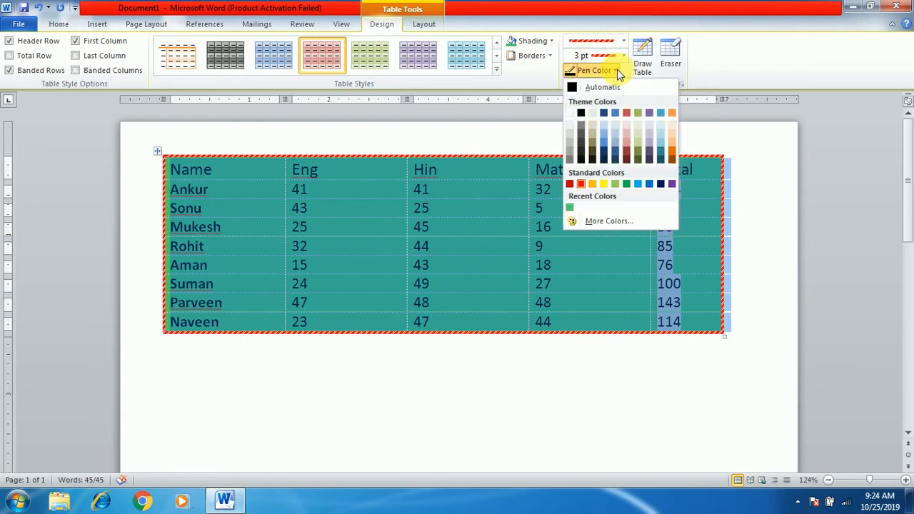
left_click(604, 184)
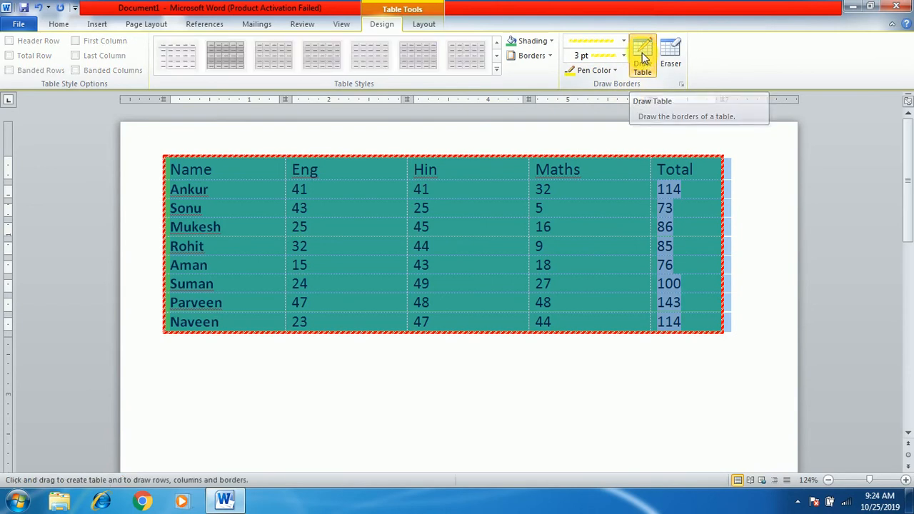
left_click(643, 57)
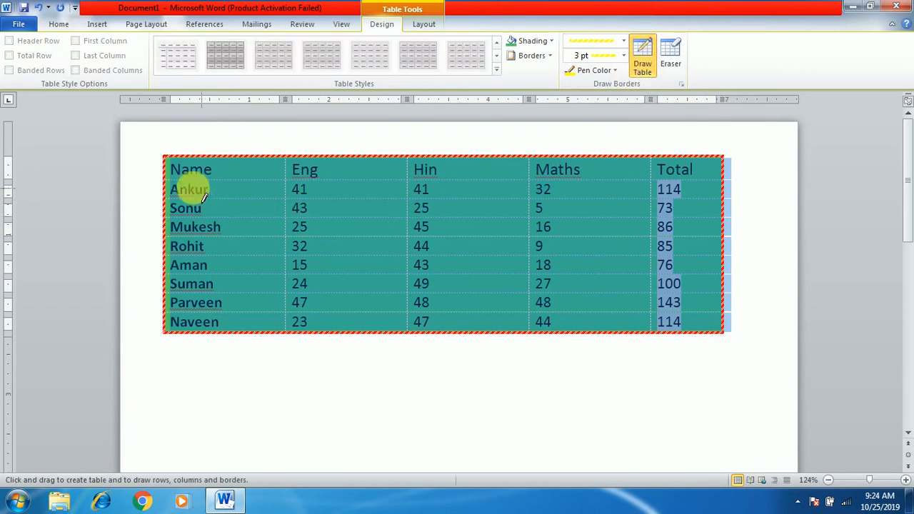
left_click_drag(203, 187, 700, 191)
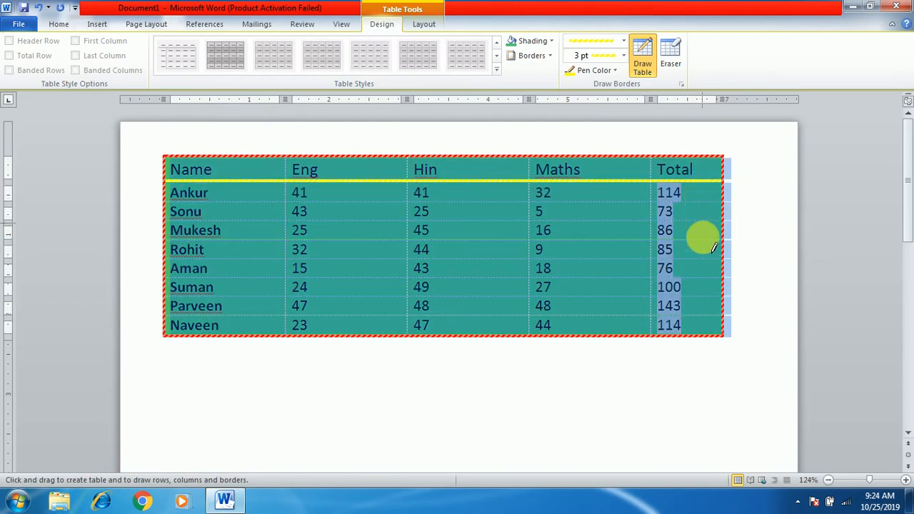
Draw the same yellow striped lines along all four vertical divisions between the table's columns
left_click_drag(295, 181, 302, 336)
left_click_drag(412, 159, 404, 337)
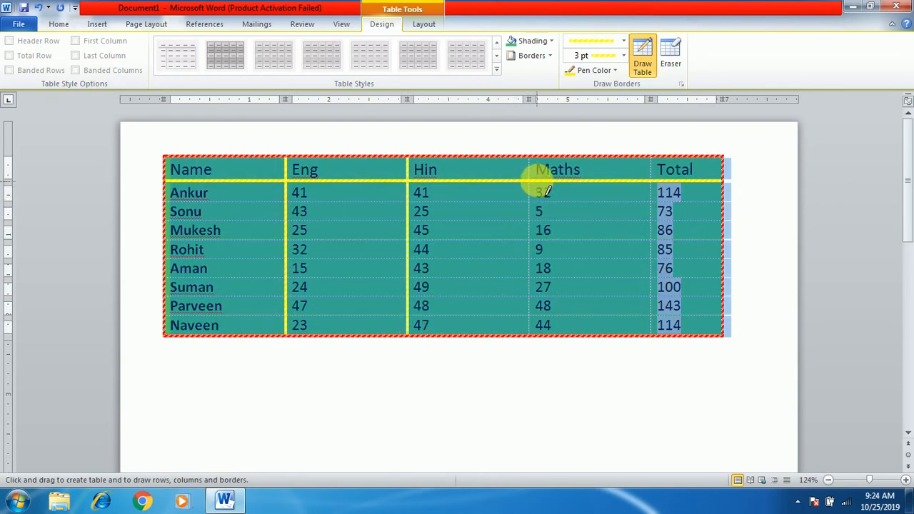
mouse_move(529, 166)
left_mouse_down()
mouse_move(538, 318)
mouse_move(530, 336)
left_mouse_up()
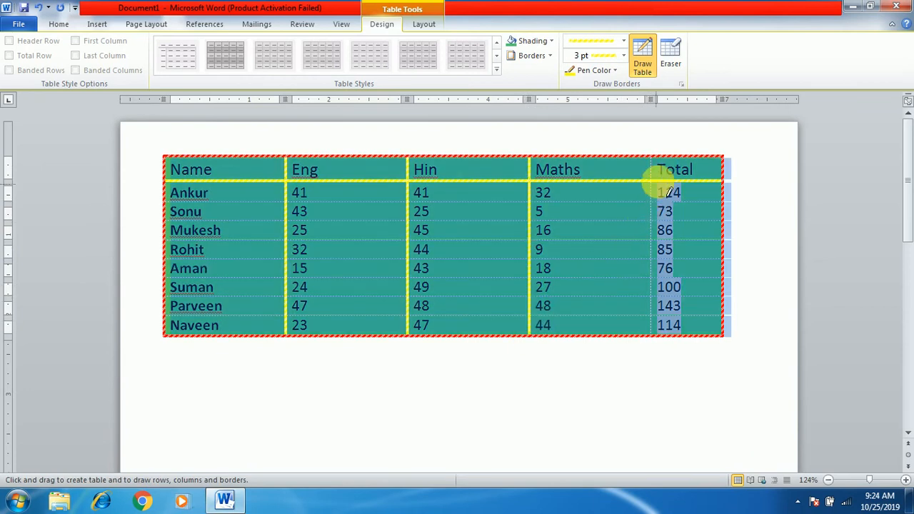
mouse_move(650, 171)
left_mouse_down()
mouse_move(657, 255)
mouse_move(643, 326)
mouse_move(668, 348)
left_mouse_up()
Draw a light blue striped line above the table's last row, undoing the first stroke and redrawing it
left_click(618, 70)
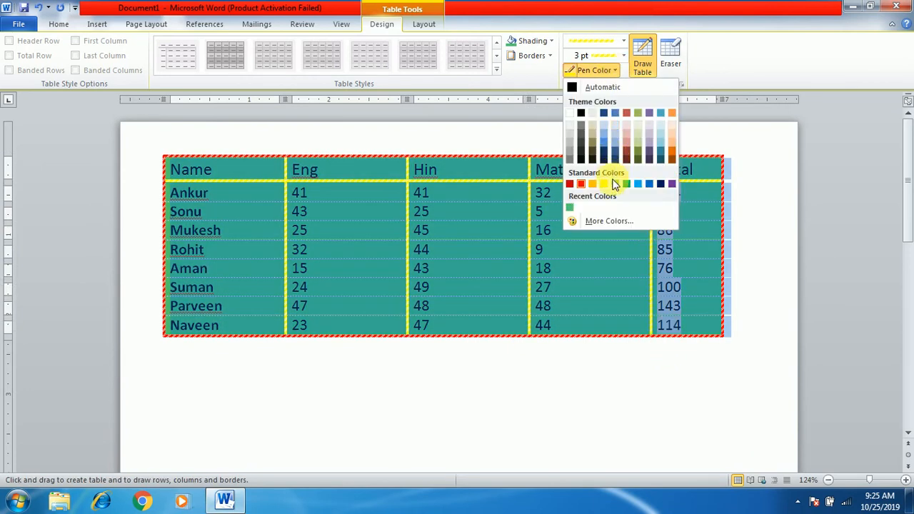
left_click(638, 185)
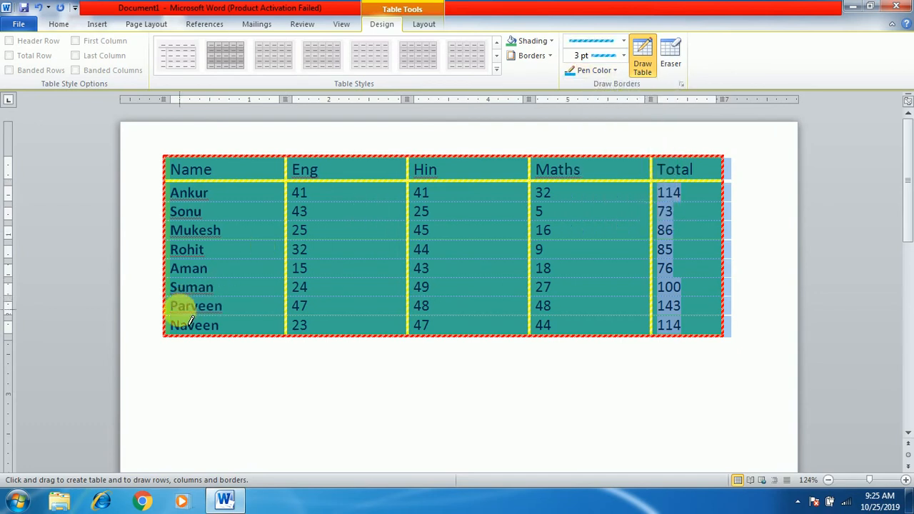
left_click_drag(171, 314, 720, 318)
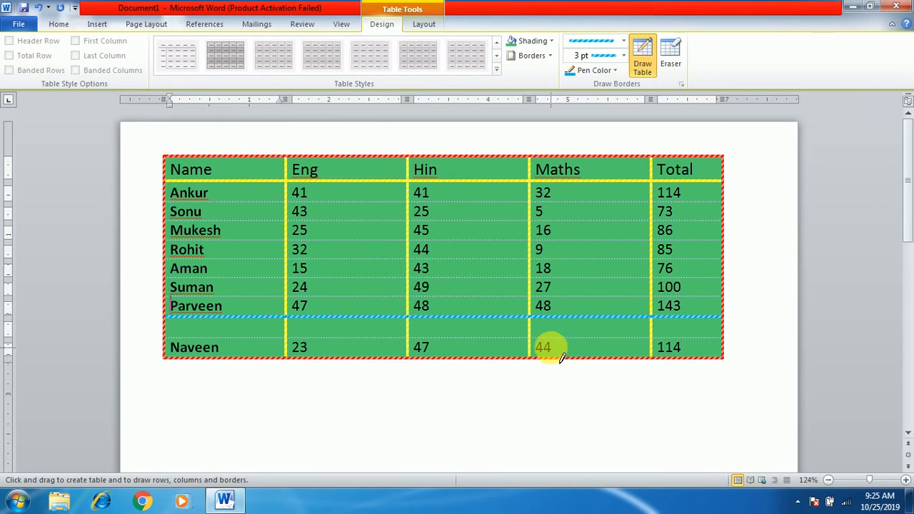
key("ctrl+z")
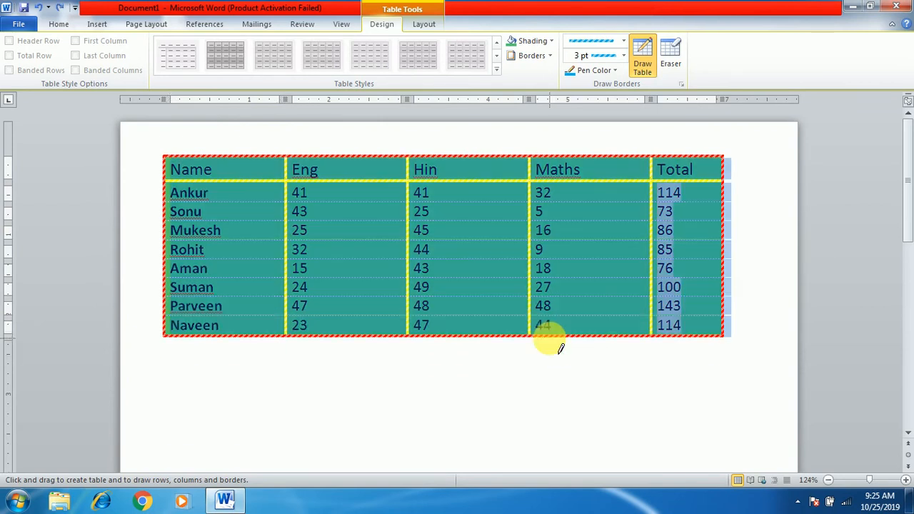
mouse_move(233, 318)
left_mouse_down()
mouse_move(682, 338)
mouse_move(679, 323)
left_mouse_up()
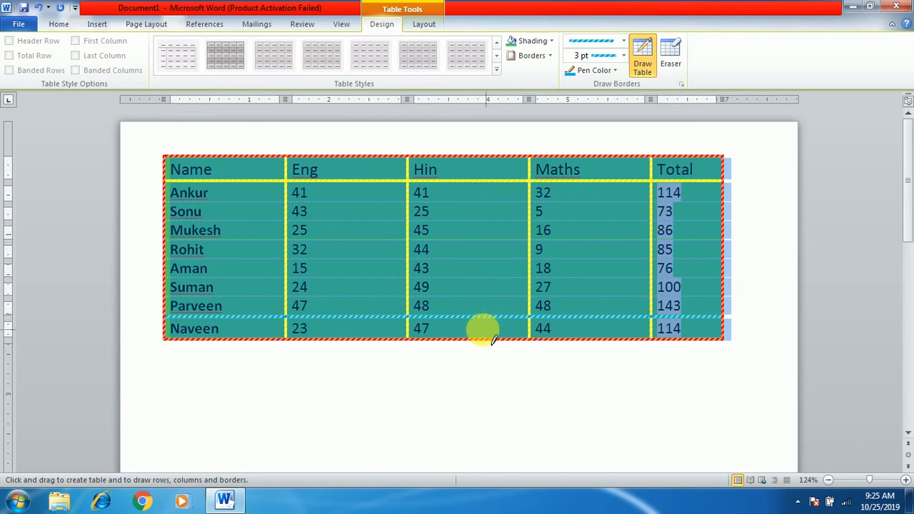
Erase the light blue line above the last row with the Eraser, and delete the entire table
left_click(675, 56)
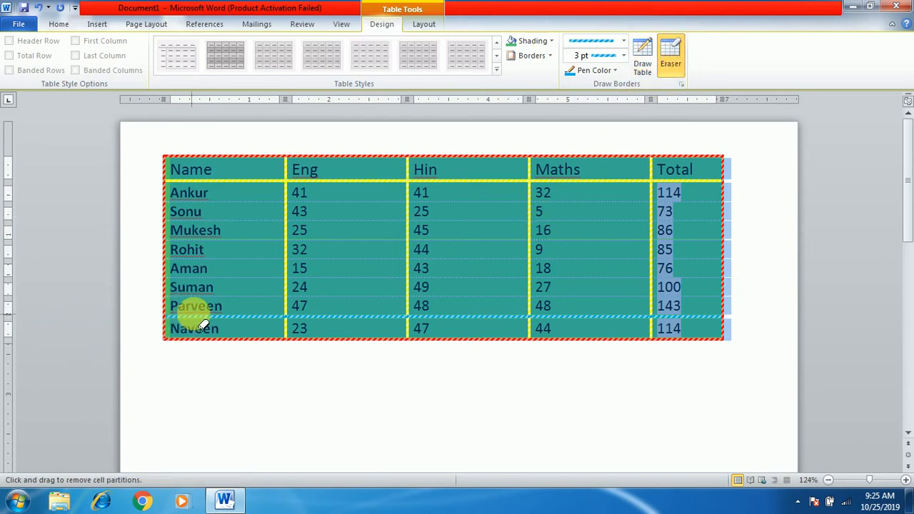
left_click_drag(193, 316, 654, 328)
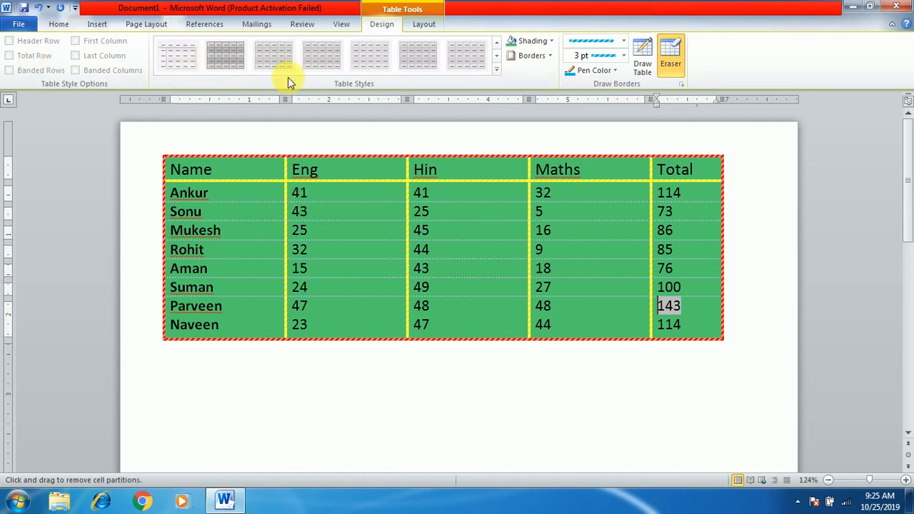
left_click(422, 23)
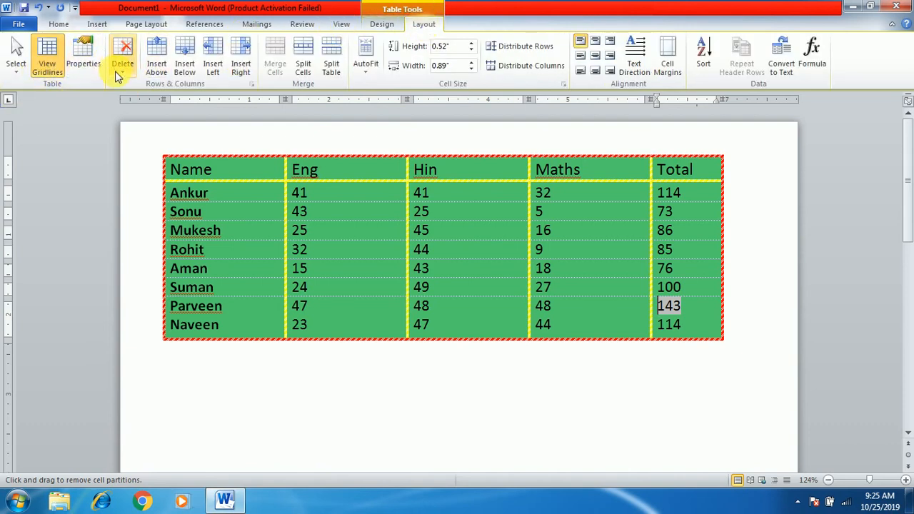
left_click(118, 76)
left_click(137, 130)
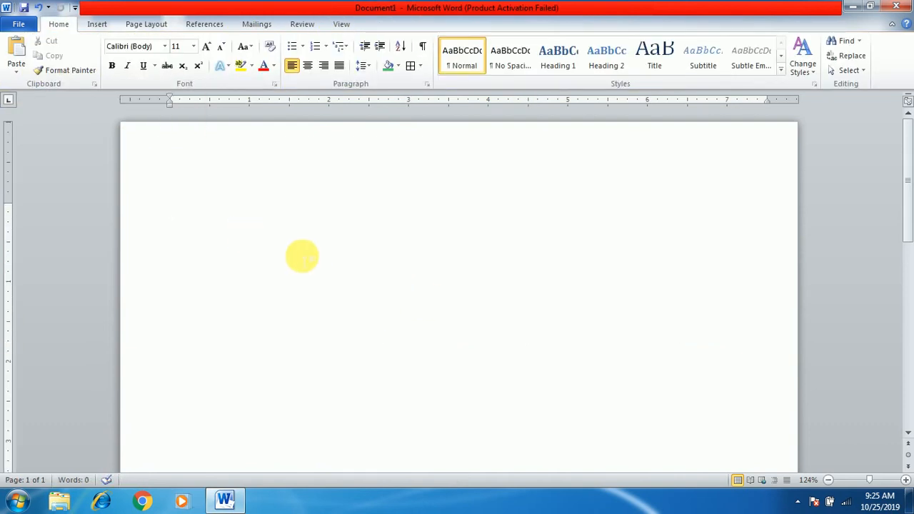
Generate sample paragraphs in the empty document with =rand()
type("=")
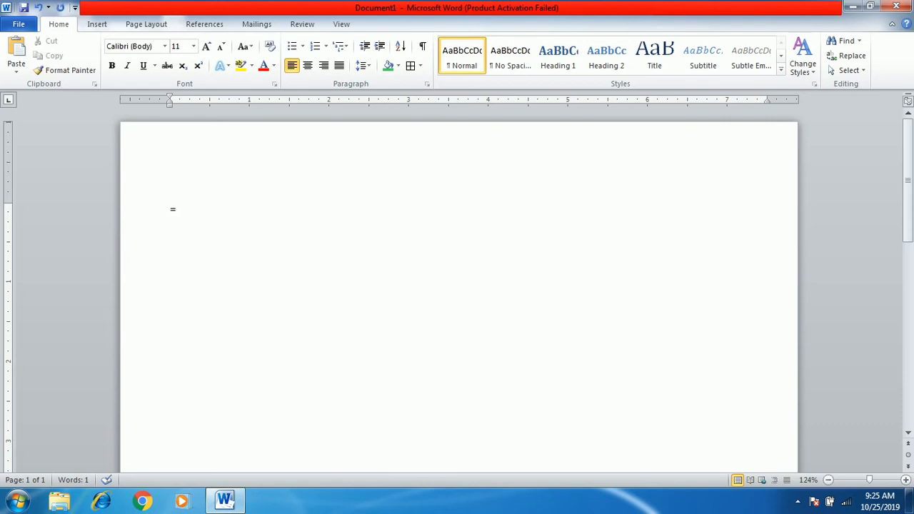
type("=")
type("ra")
key("BackSpace")
key("BackSpace")
key("BackSpace")
type("rand()")
key("Return")
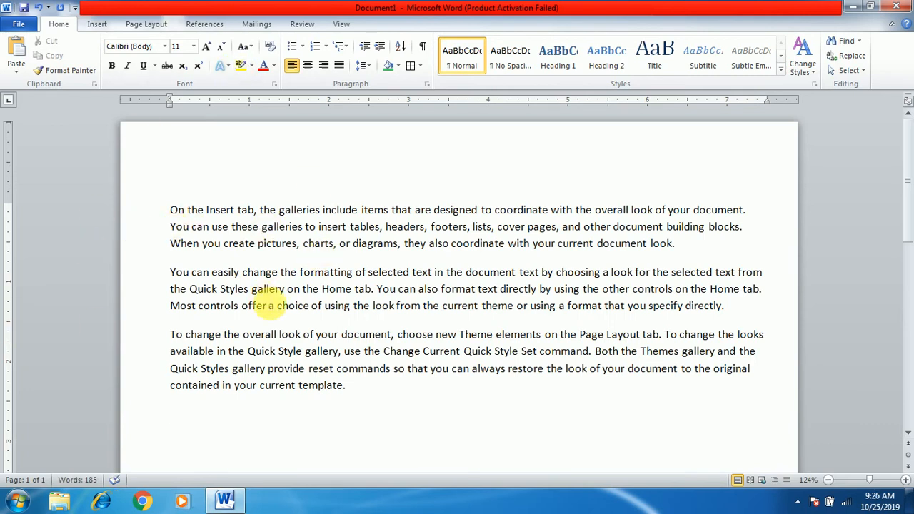
Increase the font size of all the sample text to 14
key("ctrl+a")
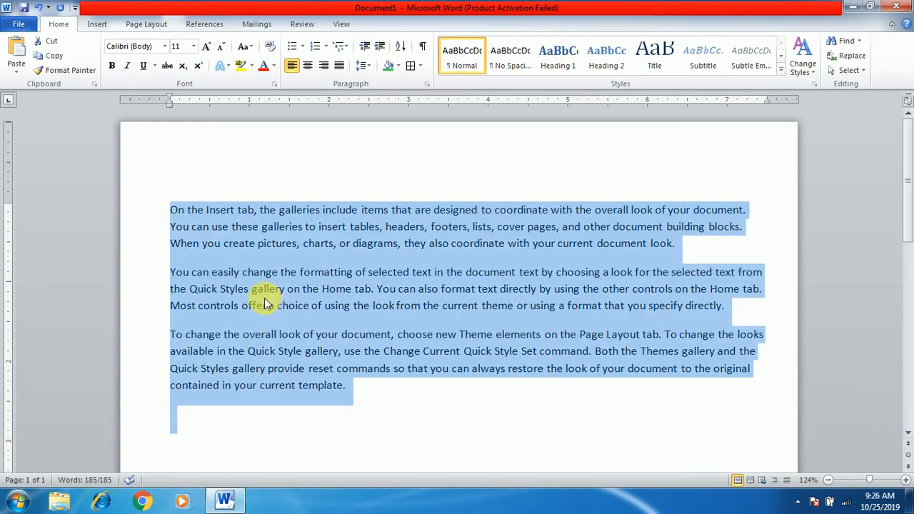
key("ctrl+shift+period")
key("ctrl+shift+period")
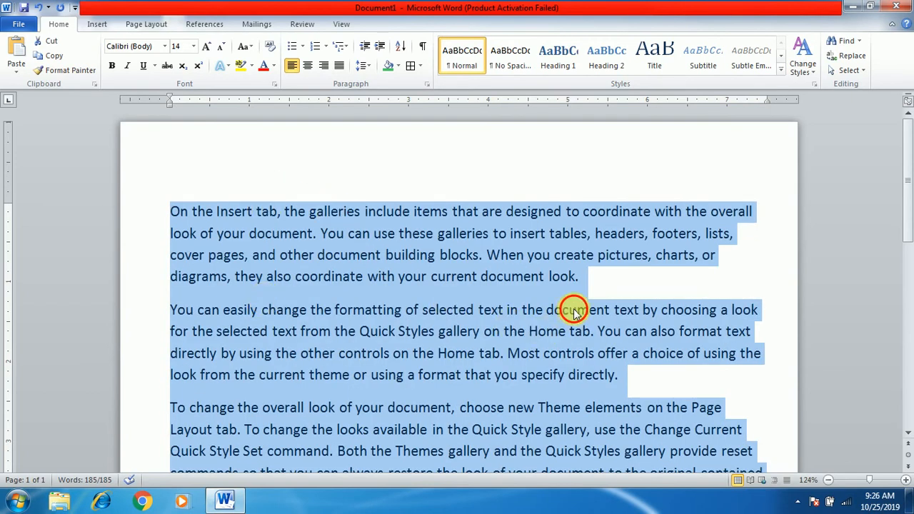
Apply a 1 pt Box border to the first paragraph, with the border applied to Paragraph
left_click_drag(591, 286, 175, 209)
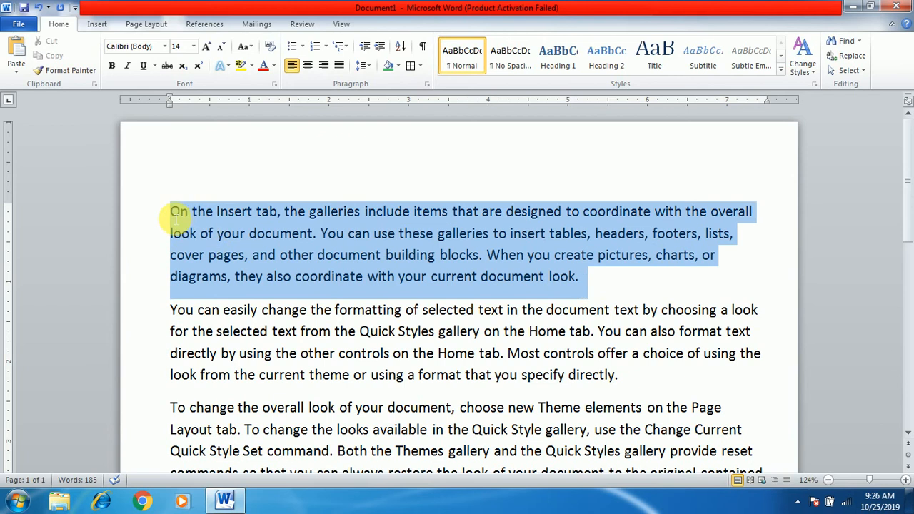
left_click(127, 25)
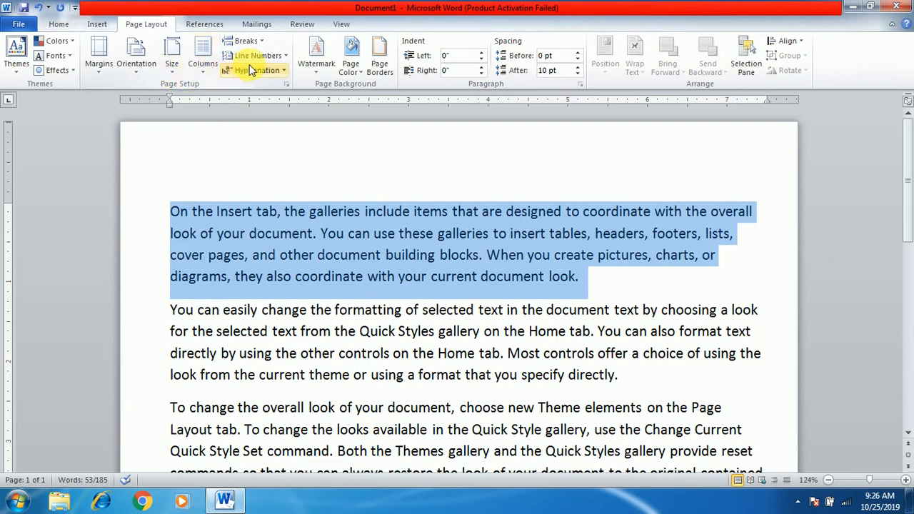
left_click(386, 72)
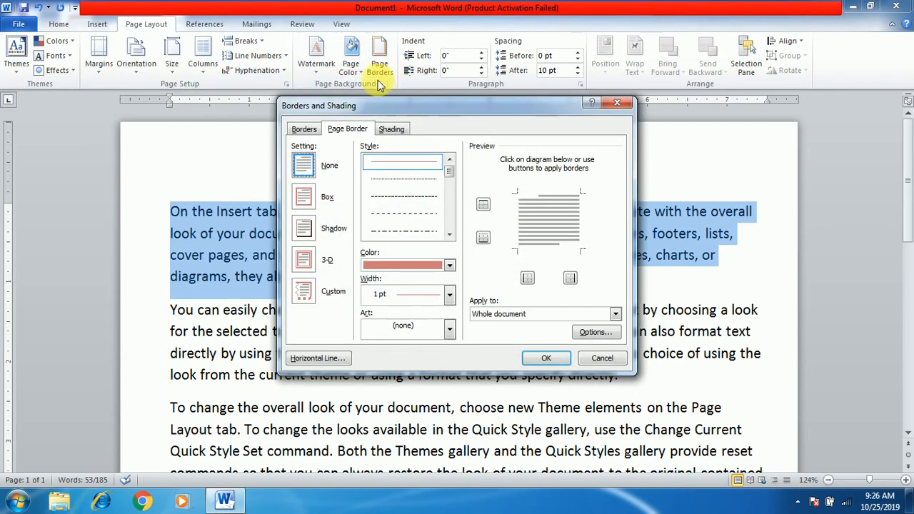
left_click(304, 129)
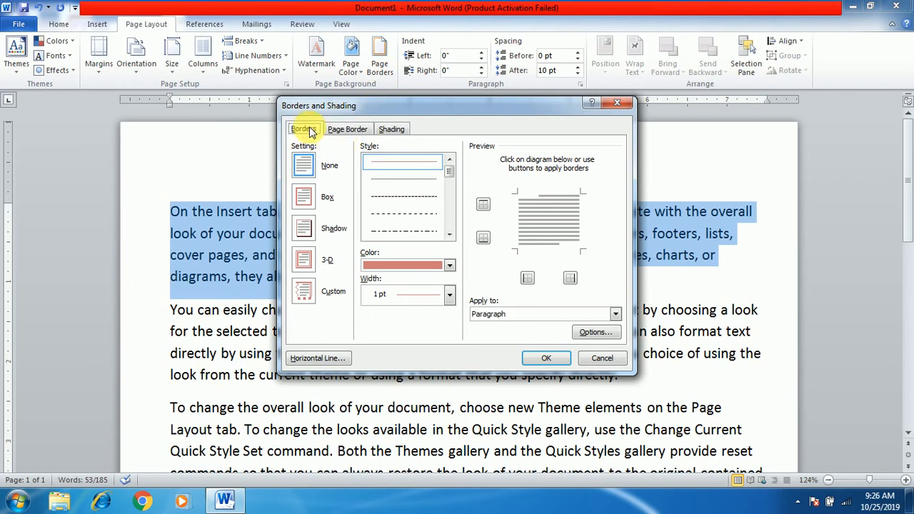
left_click(347, 131)
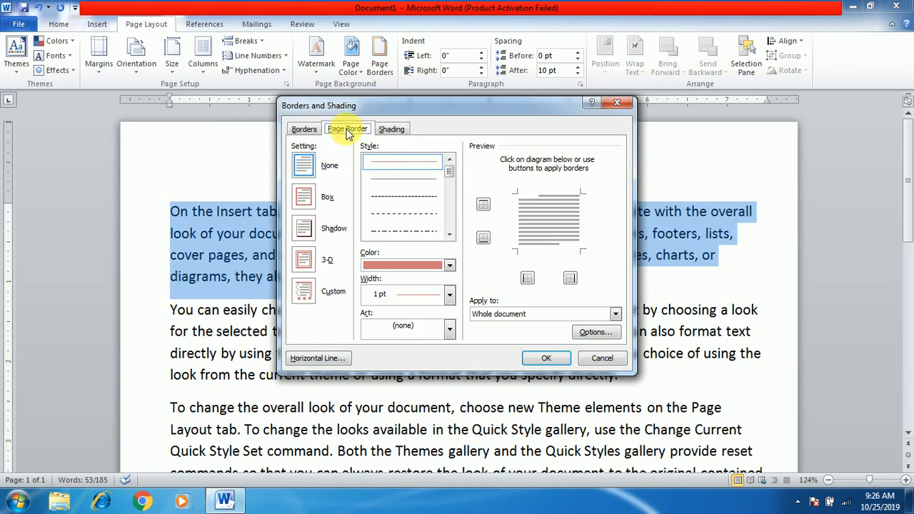
left_click(303, 131)
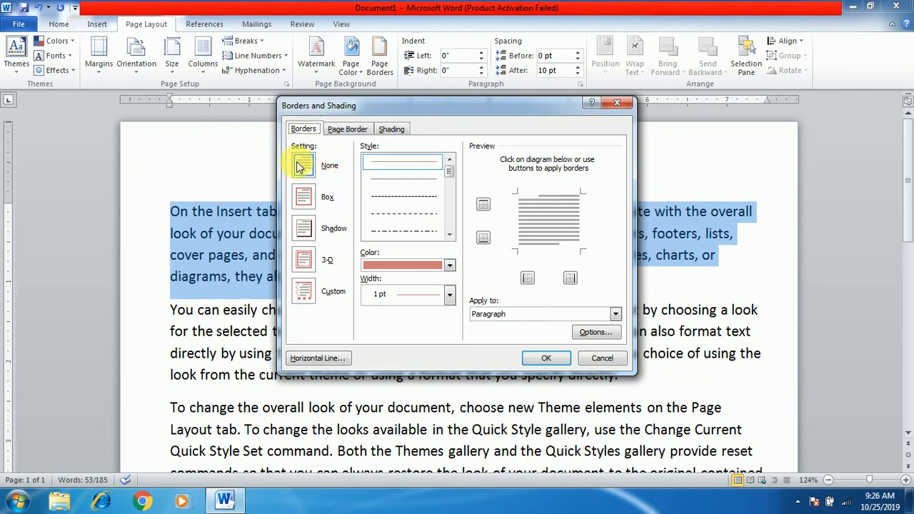
left_click(310, 194)
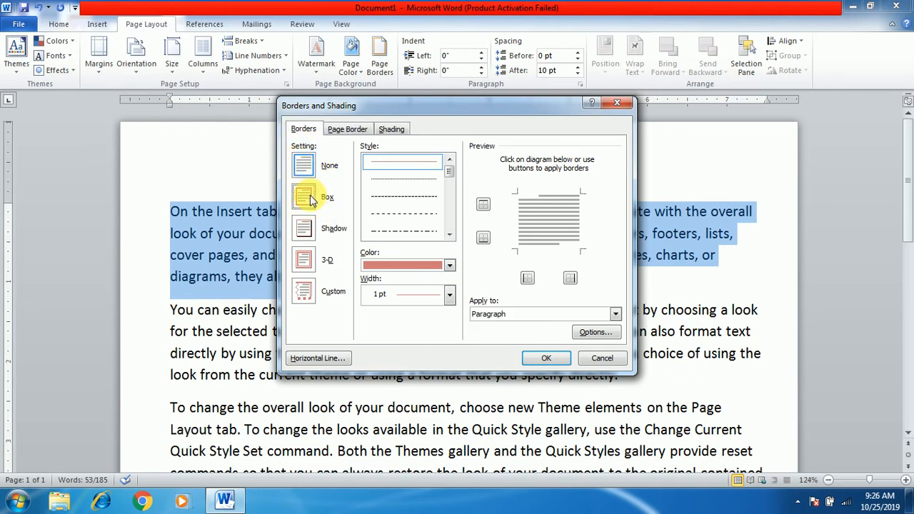
left_click(491, 314)
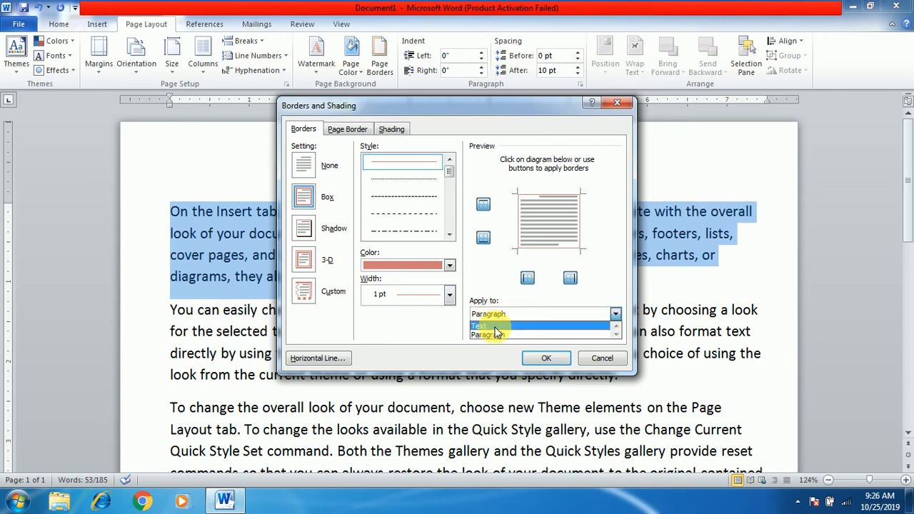
left_click(496, 335)
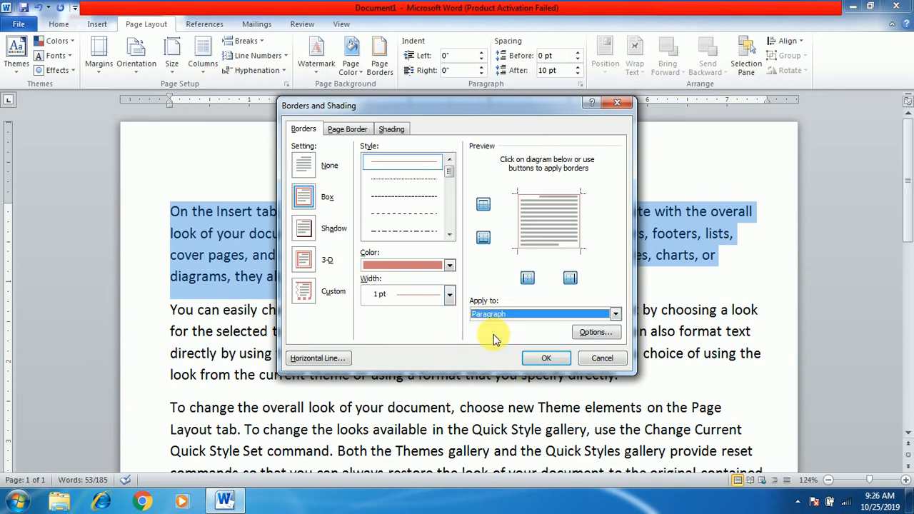
left_click(544, 357)
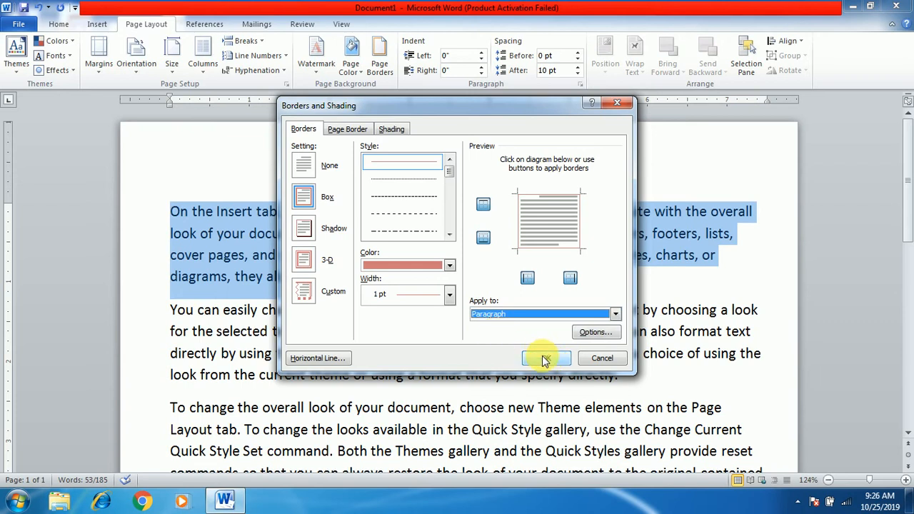
Change the first paragraph's box border to the double wavy line style in standard orange
left_click(379, 70)
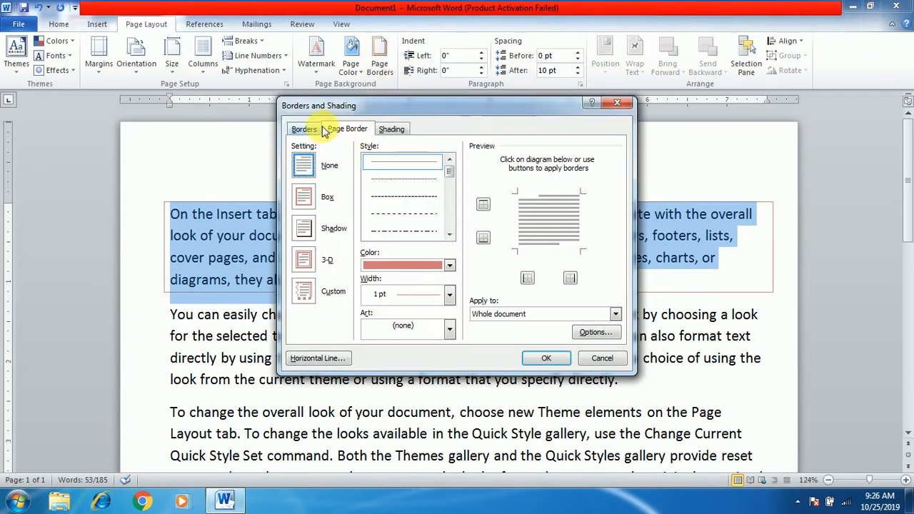
left_click(302, 129)
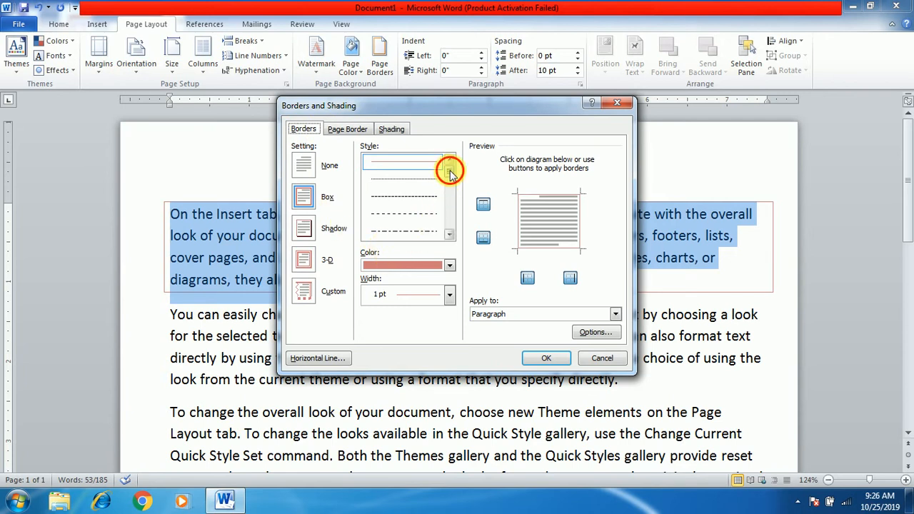
left_click_drag(449, 170, 449, 210)
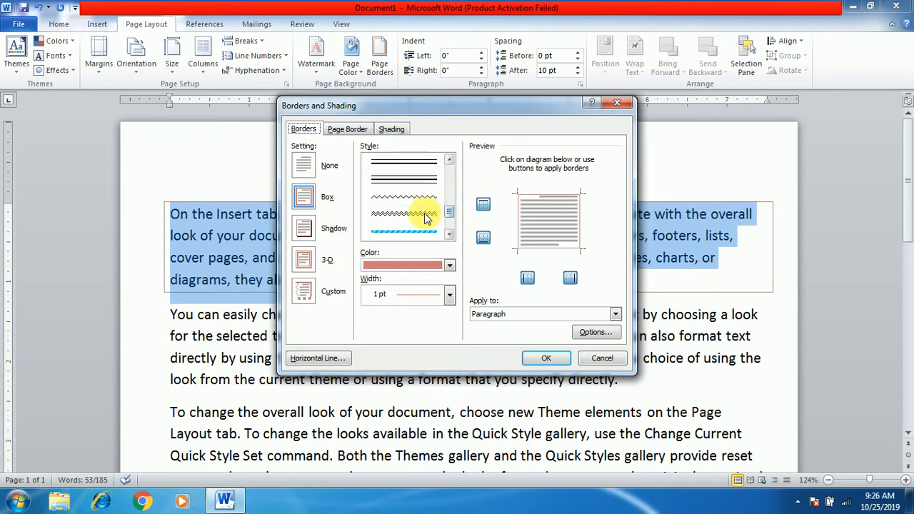
left_click(409, 231)
left_click(447, 264)
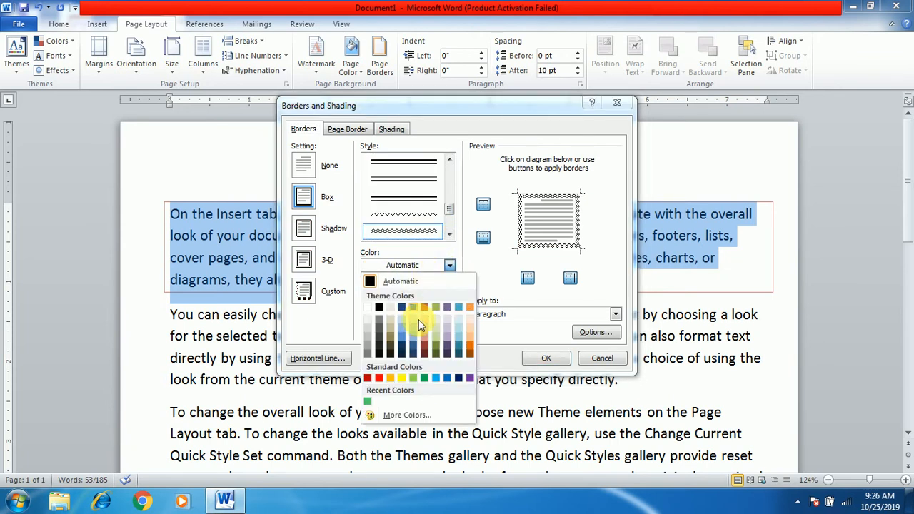
left_click(391, 379)
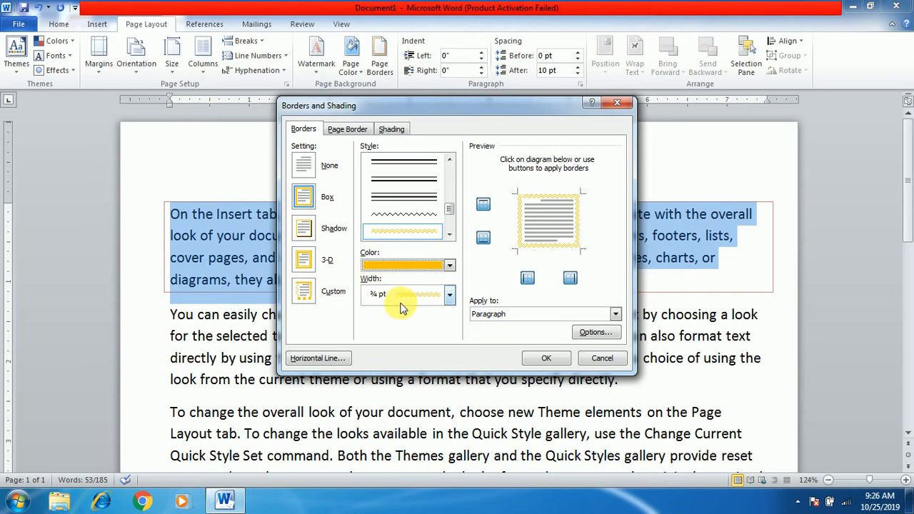
Shade the first paragraph with a standard purple fill and a 12.5% red pattern, and apply the border and shading
left_click(393, 129)
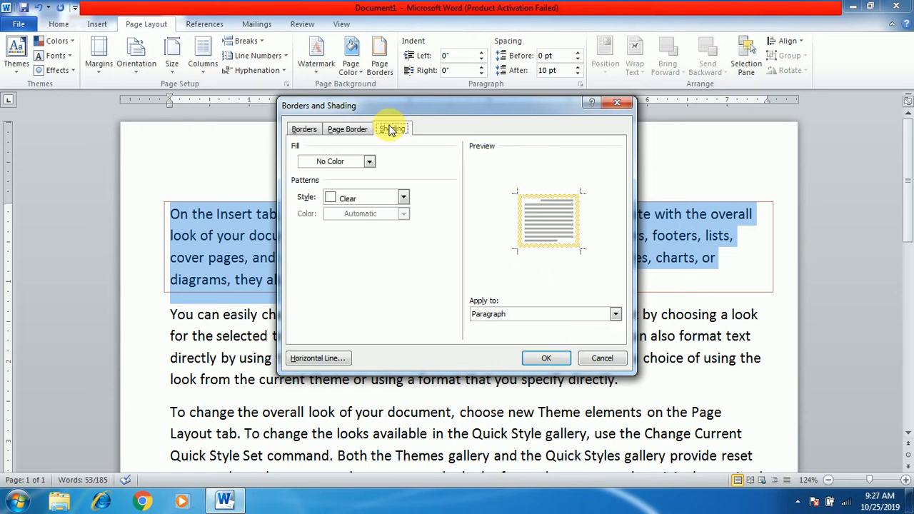
left_click(369, 162)
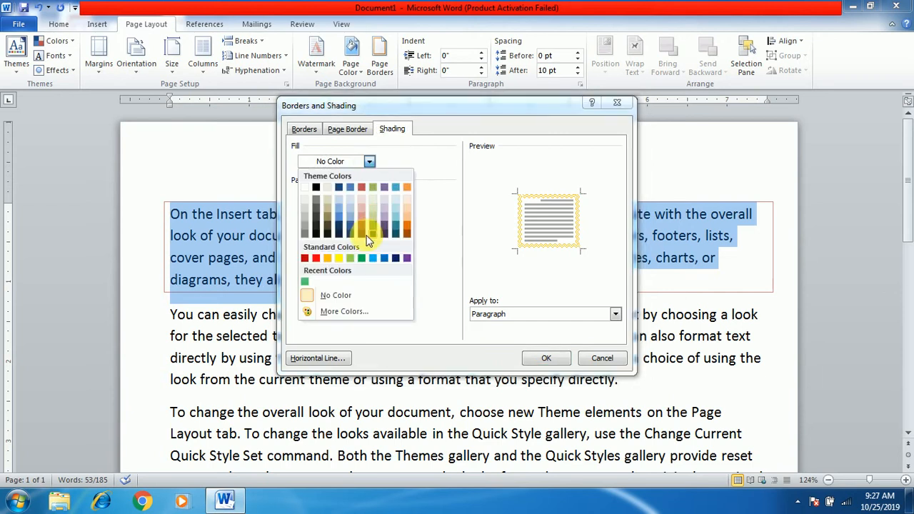
left_click(405, 258)
left_click(402, 198)
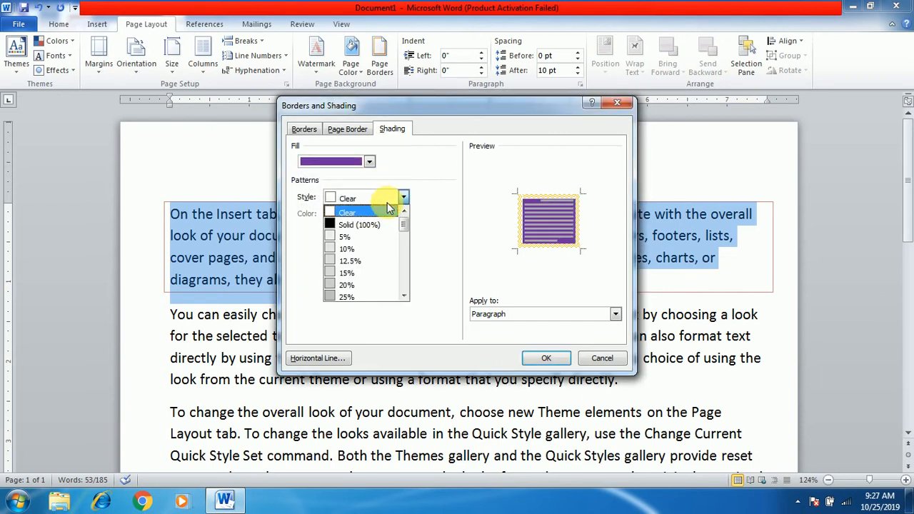
left_click(350, 260)
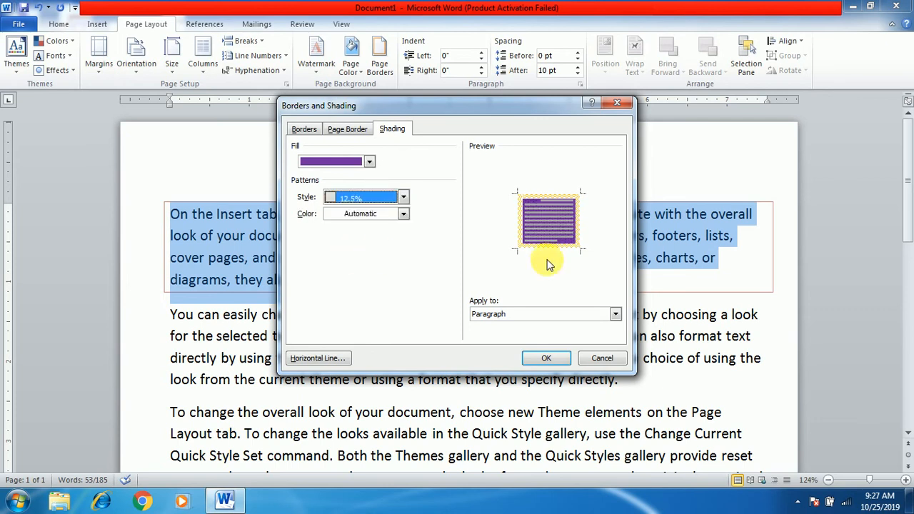
left_click(404, 214)
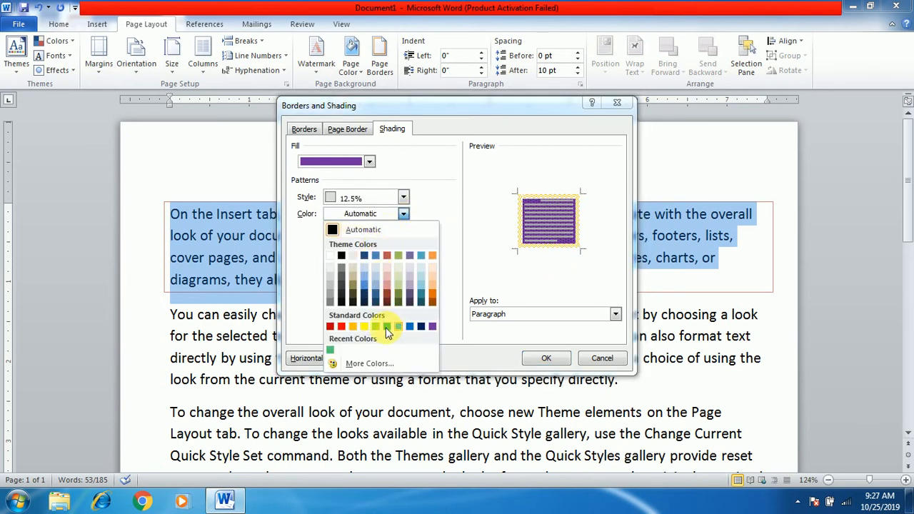
left_click(341, 327)
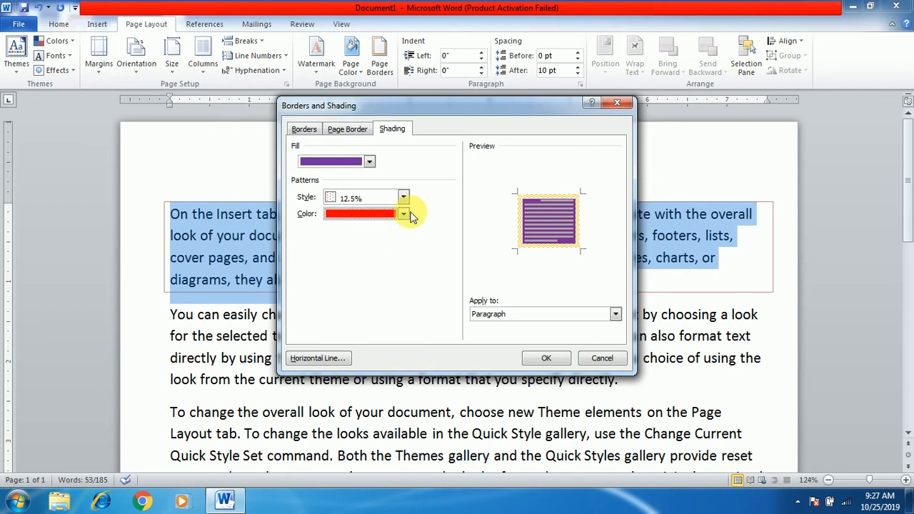
left_click(544, 357)
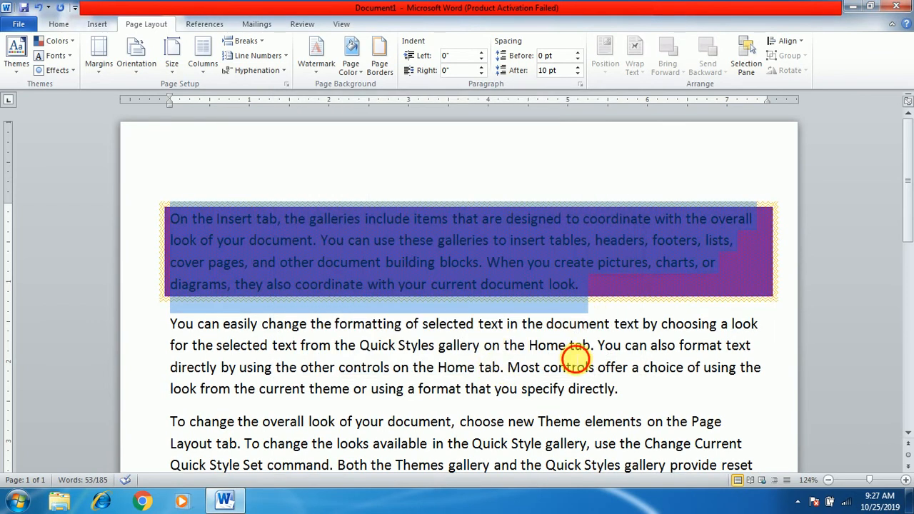
left_click(575, 353)
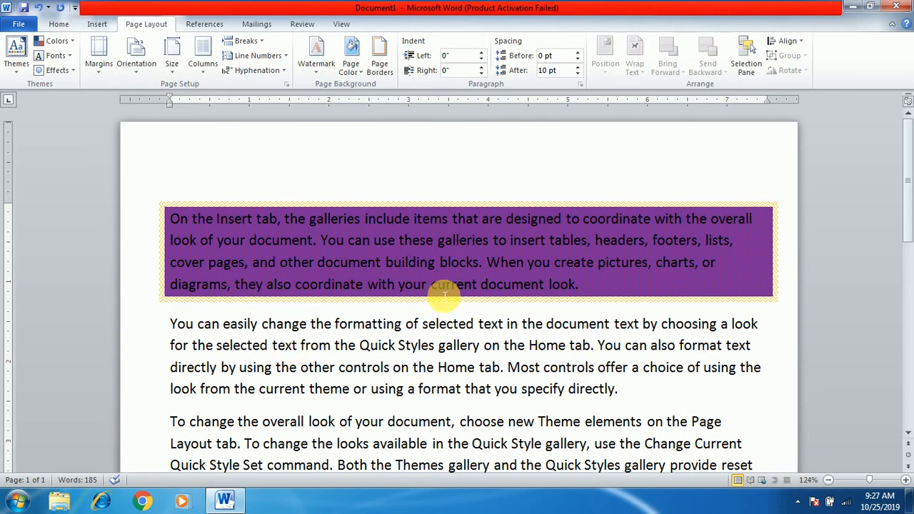
scroll(369, 269, "down", 2)
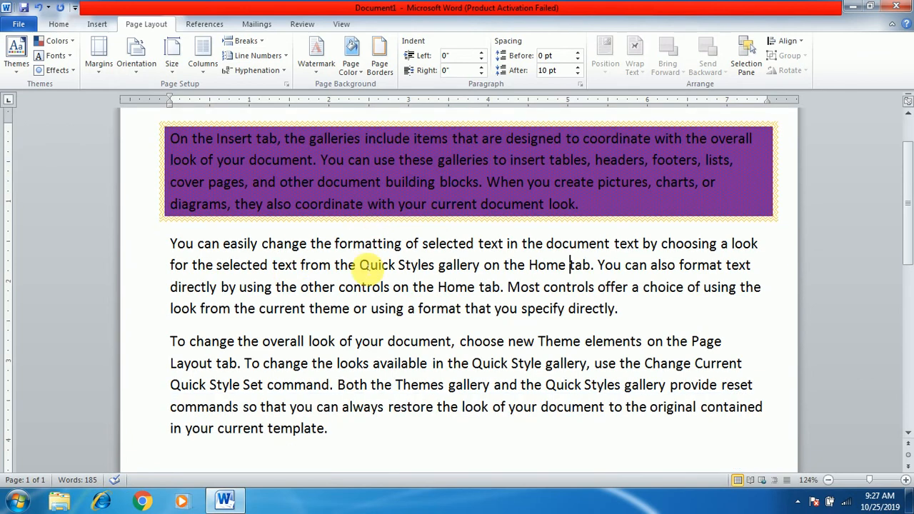
scroll(273, 315, "up", 2)
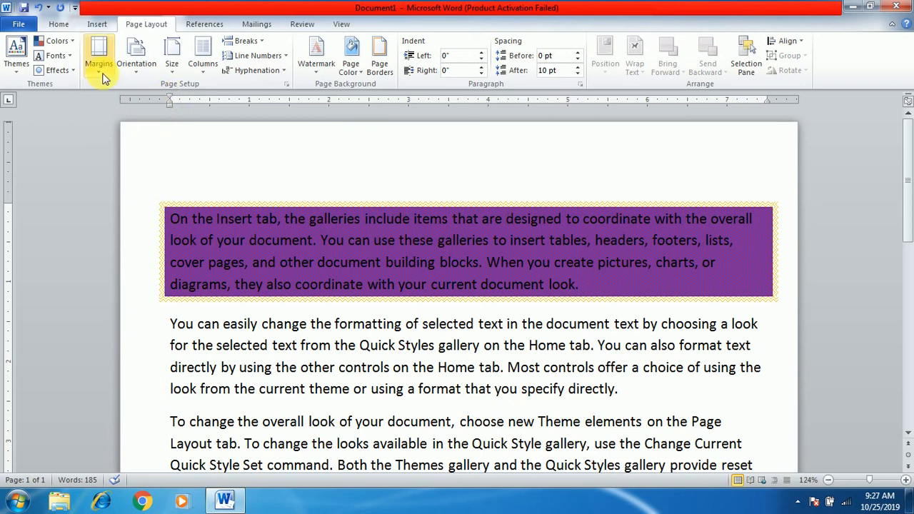
Try to apply the saved Custom Margins preset to the document
left_click(103, 74)
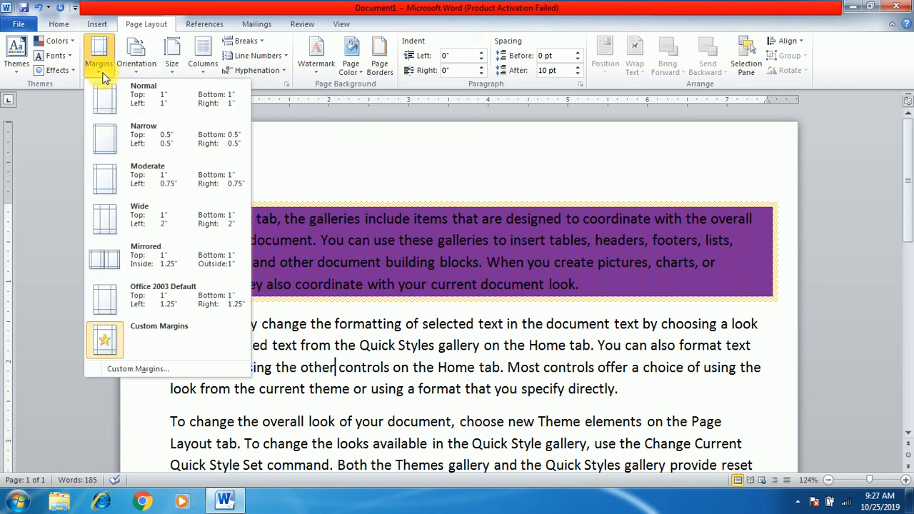
left_click(153, 334)
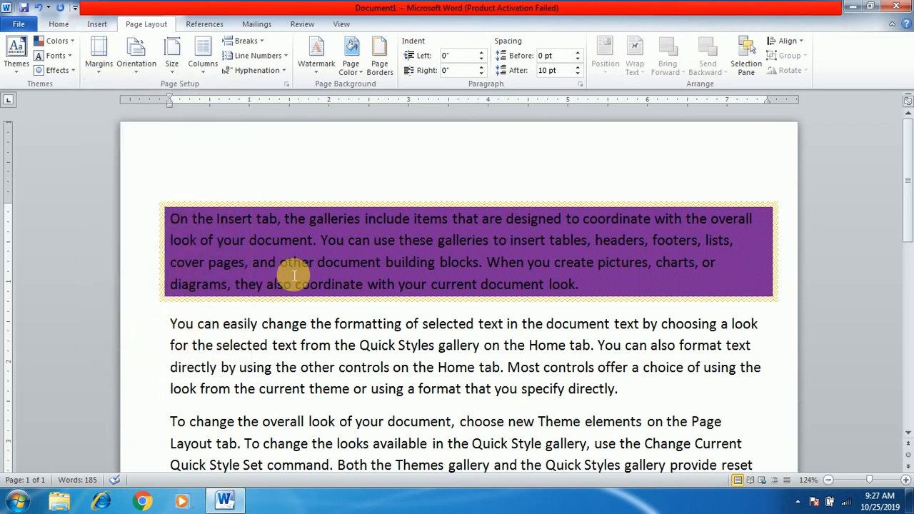
left_click(100, 68)
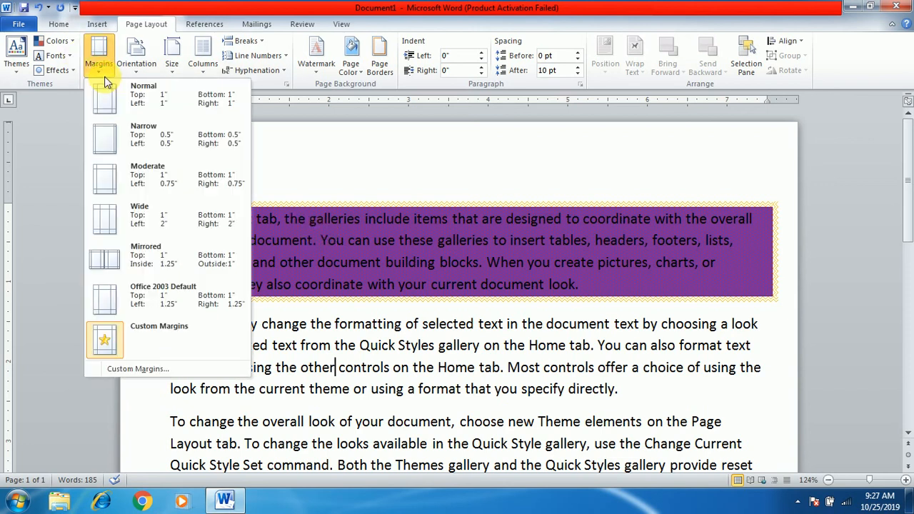
left_click(189, 327)
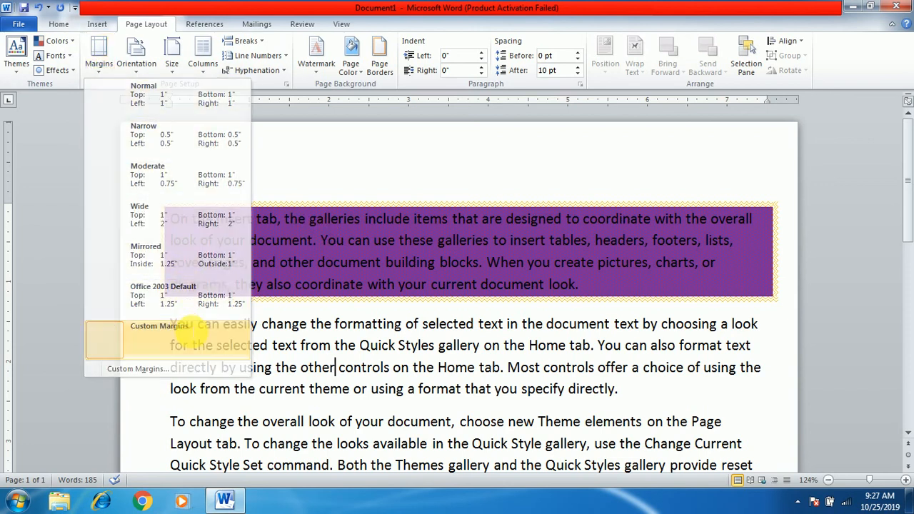
Enter custom page margins of 0.5 for the top, bottom, left and right in Page Setup
left_click(98, 63)
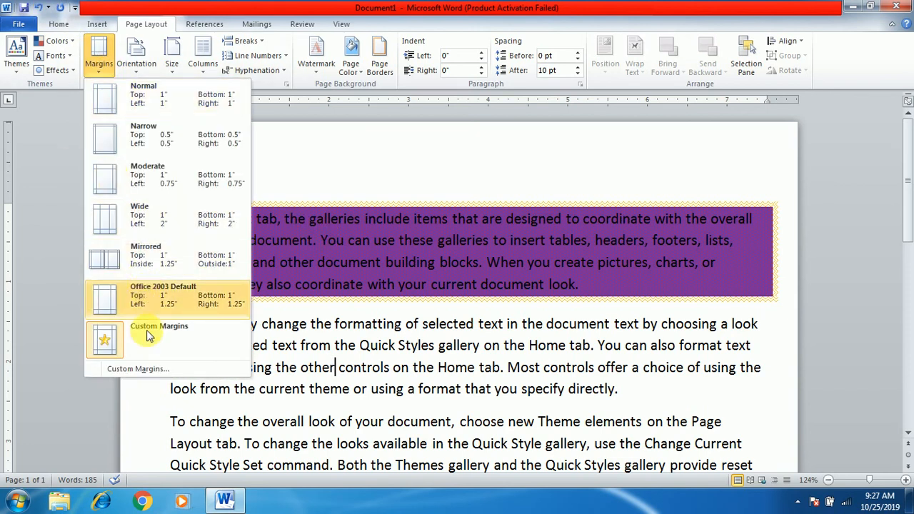
left_click(148, 366)
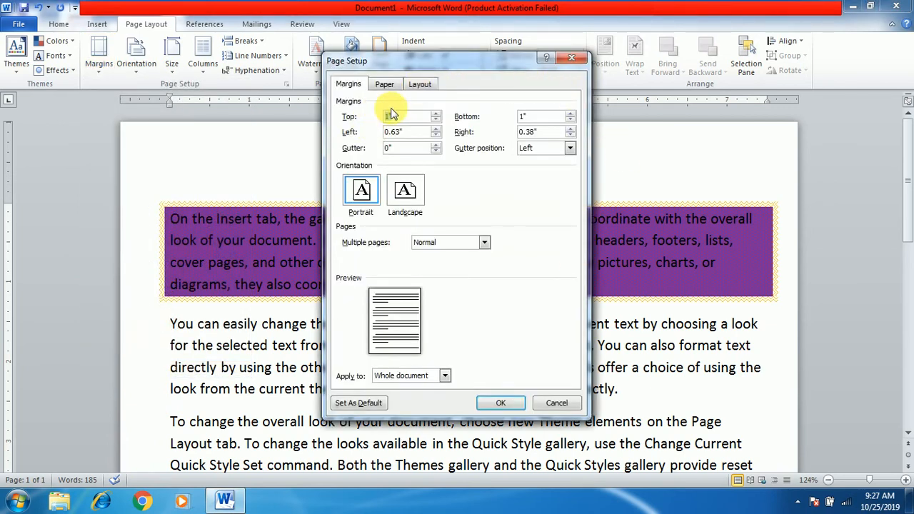
type("0")
key("Tab")
type("0")
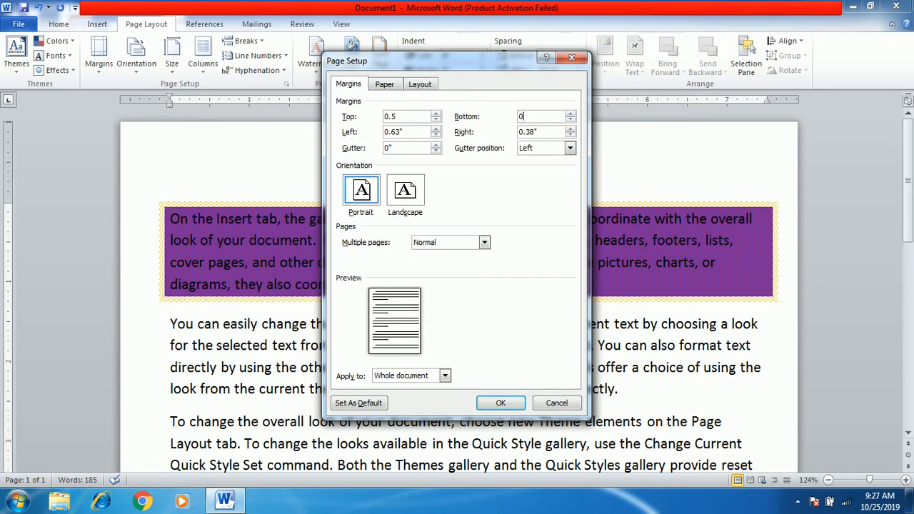
key("Tab")
type("0.")
key("Tab")
type("0.")
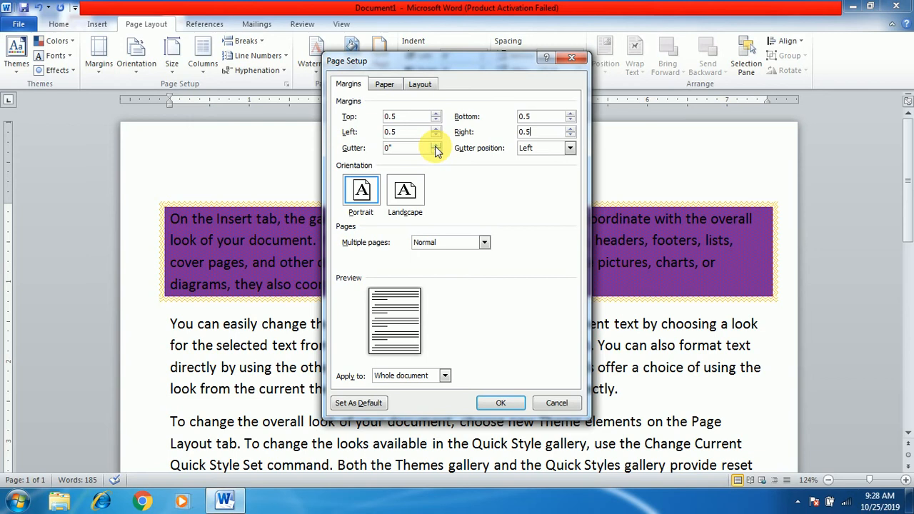
Keep the gutter position at Left, set the gutter to 0.4, and apply the page setup to the whole document
left_click(529, 147)
left_click(526, 159)
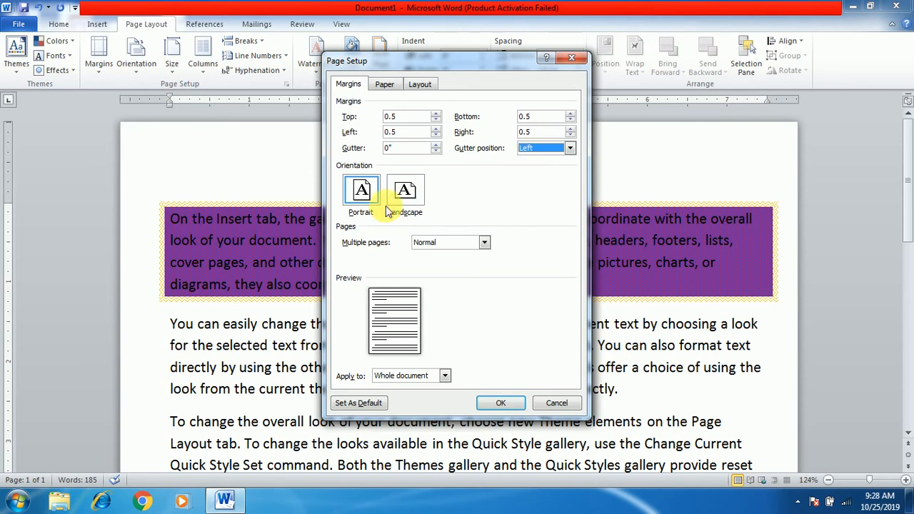
double_click(402, 149)
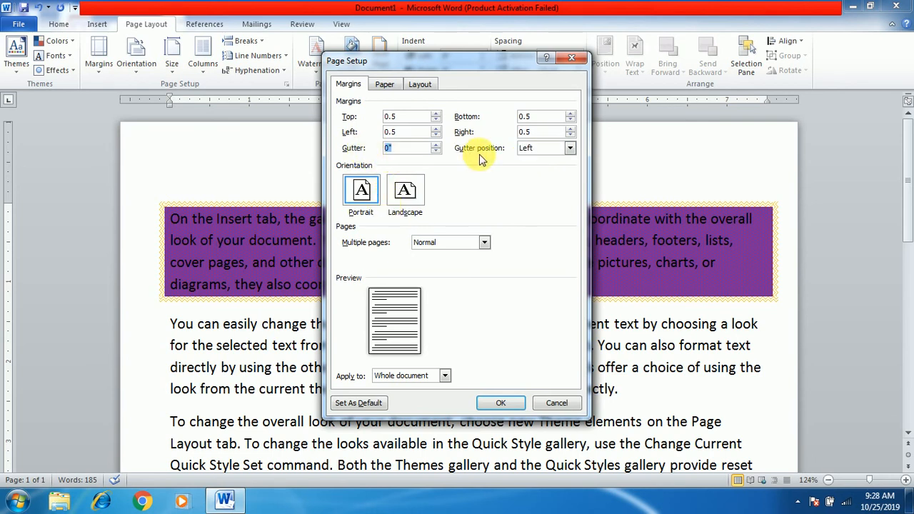
type("0.4")
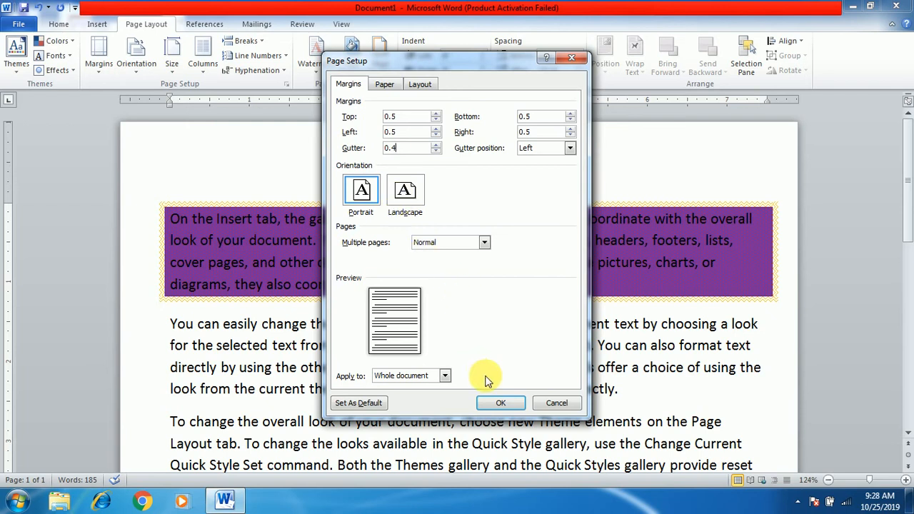
left_click(500, 402)
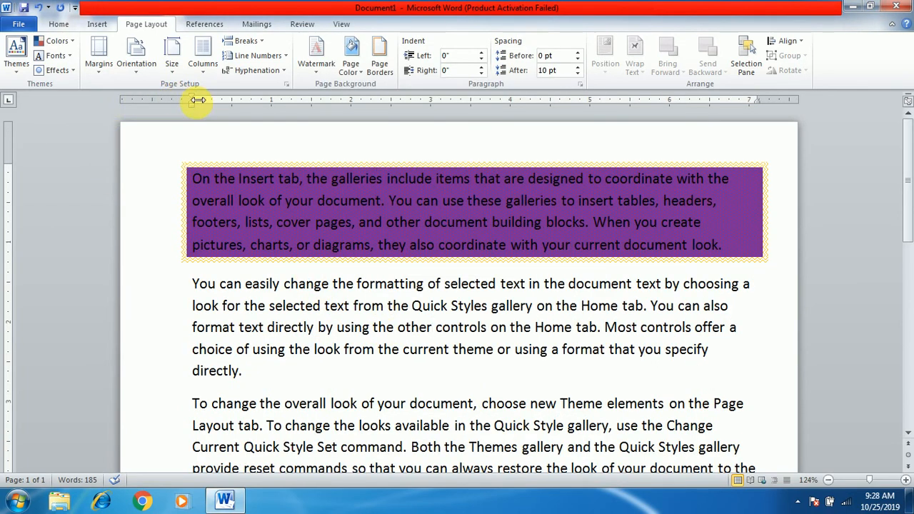
scroll(425, 289, "down", 10)
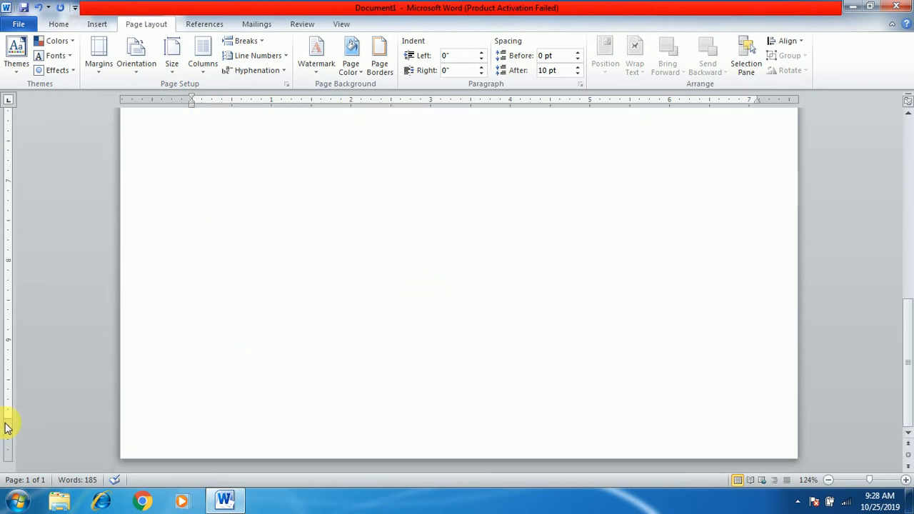
scroll(255, 355, "up", 10)
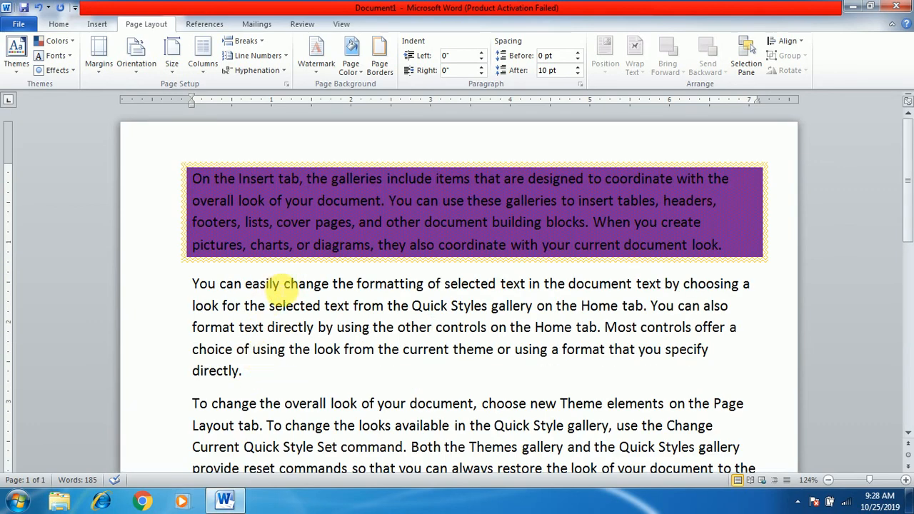
Set the document's paper size to A4 (8.27" x 11.69")
left_click(135, 72)
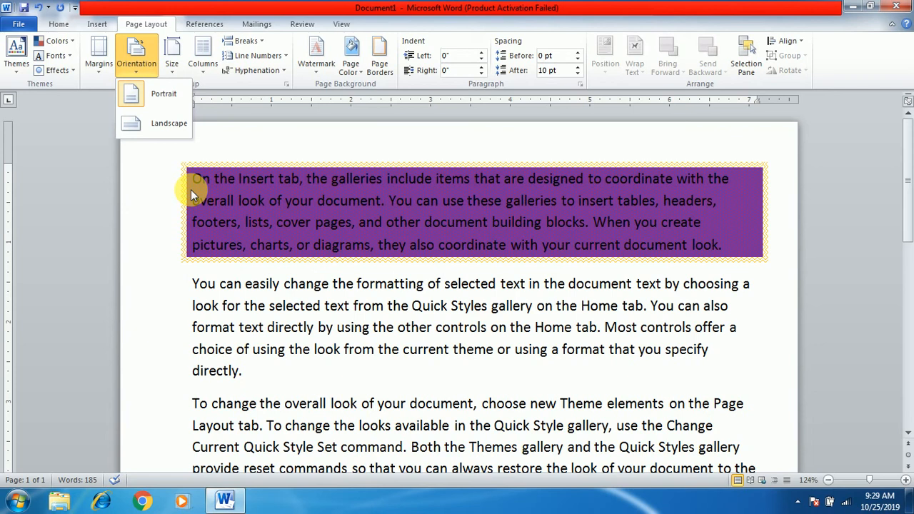
left_click(380, 257)
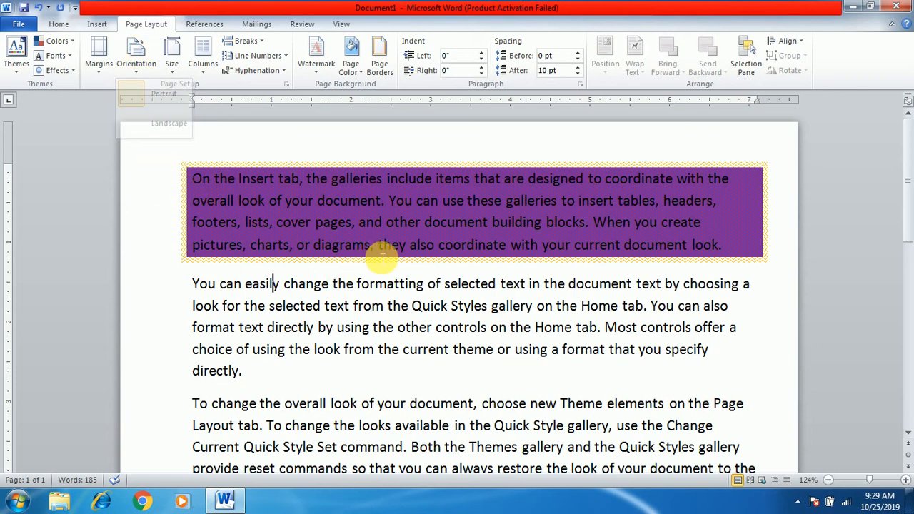
left_click(174, 74)
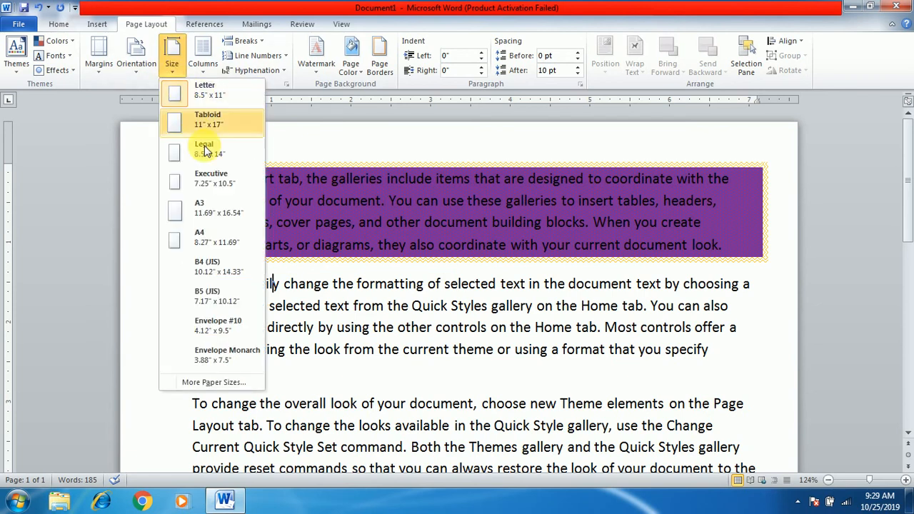
left_click(224, 245)
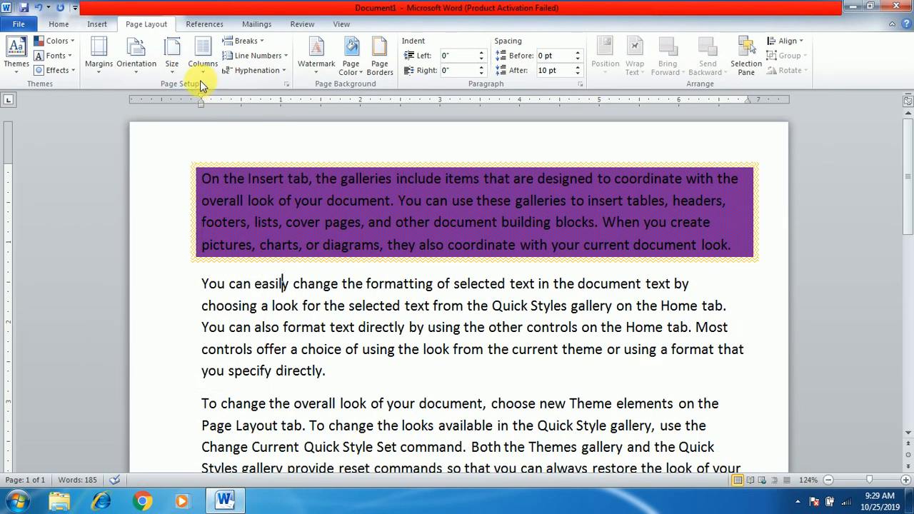
left_click(172, 71)
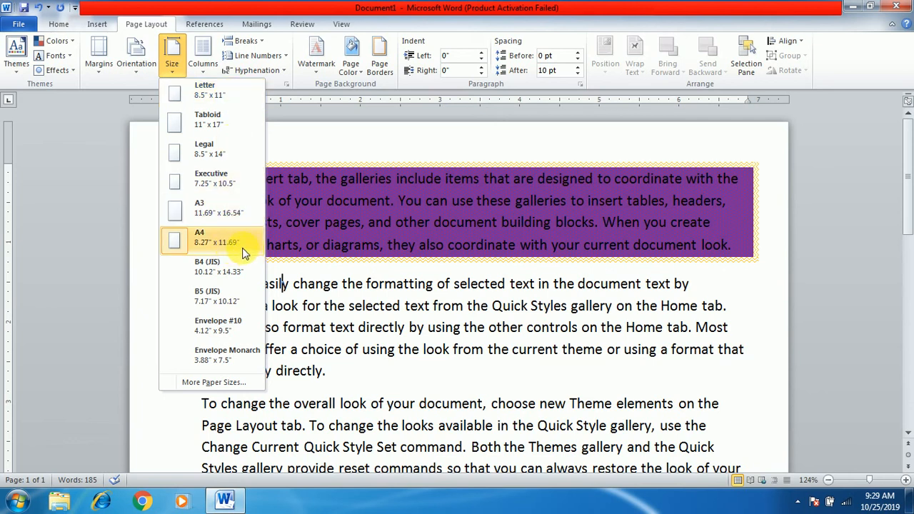
left_click(309, 195)
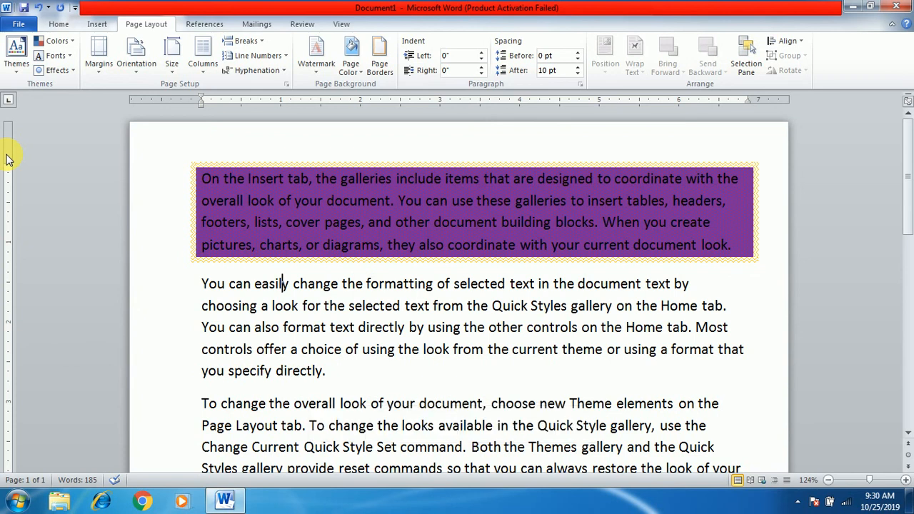
left_click(184, 306)
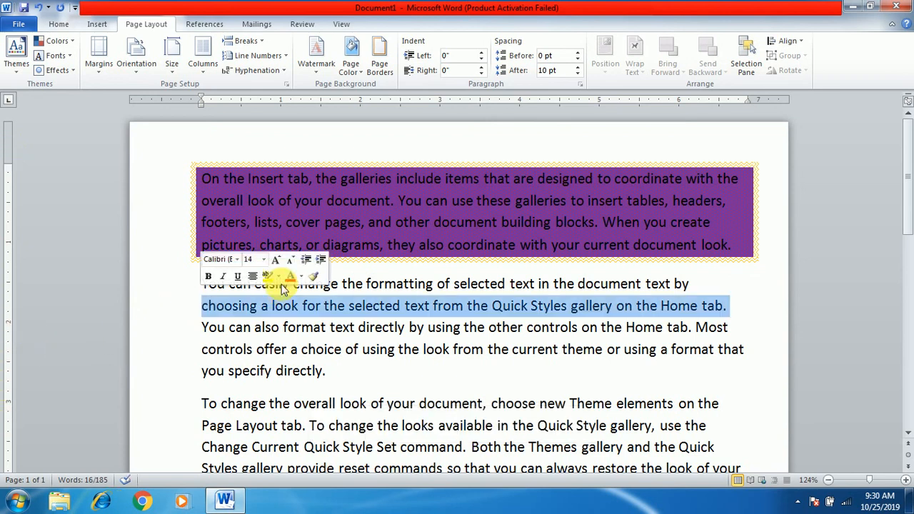
left_click(389, 349)
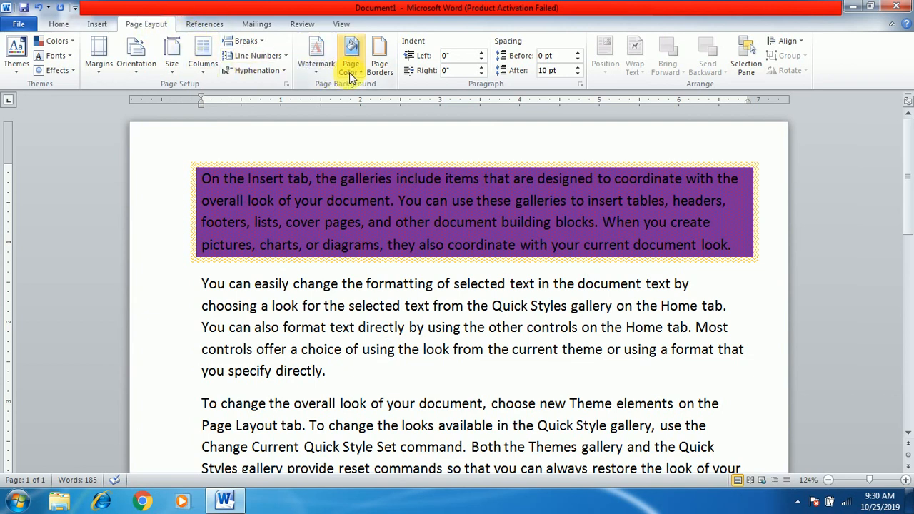
Choose the red poinsettia flower art with green leaves as the page border
left_click(385, 57)
left_click(304, 130)
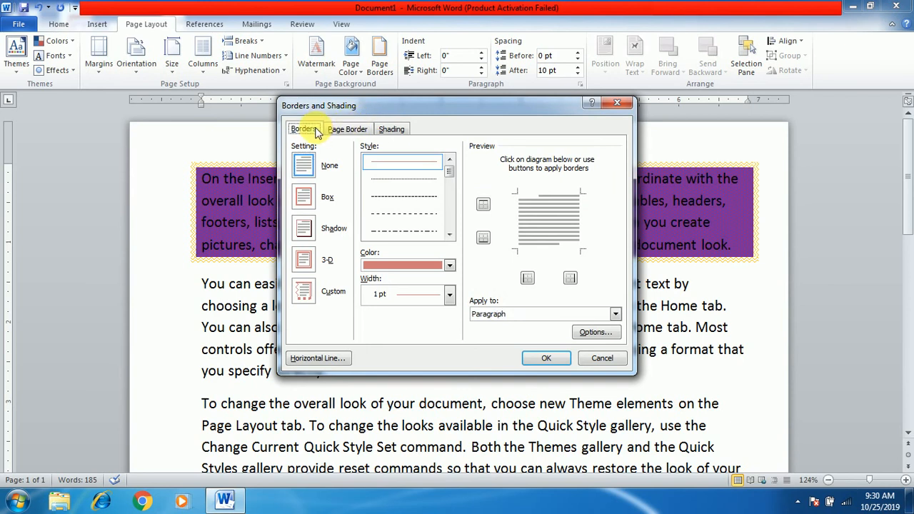
left_click(344, 129)
left_click_drag(381, 105, 360, 41)
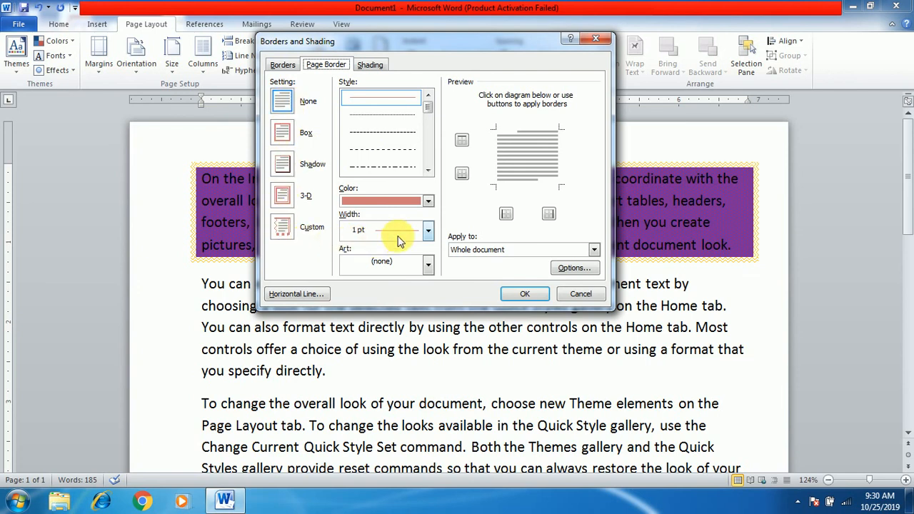
left_click(430, 268)
left_click_drag(429, 280, 432, 312)
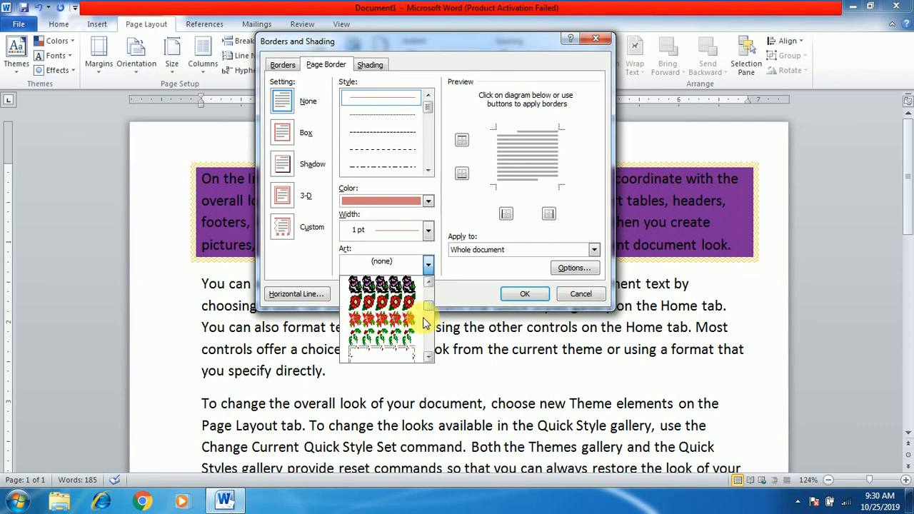
left_click(395, 321)
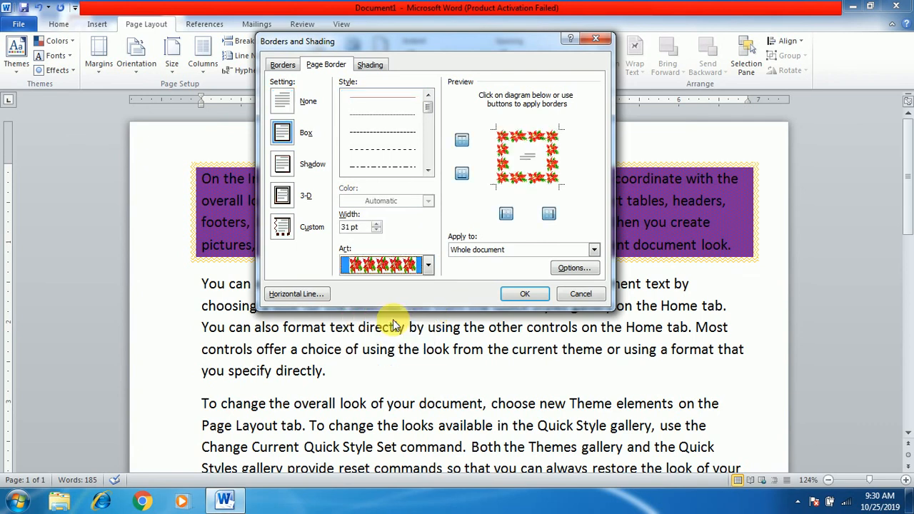
Apply the flower art page border to the whole document and check it down the page
left_click(472, 251)
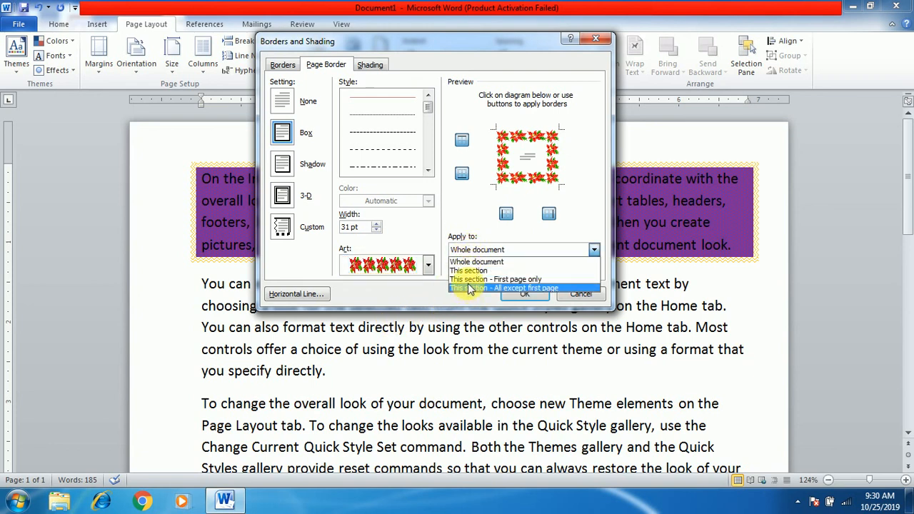
left_click(470, 263)
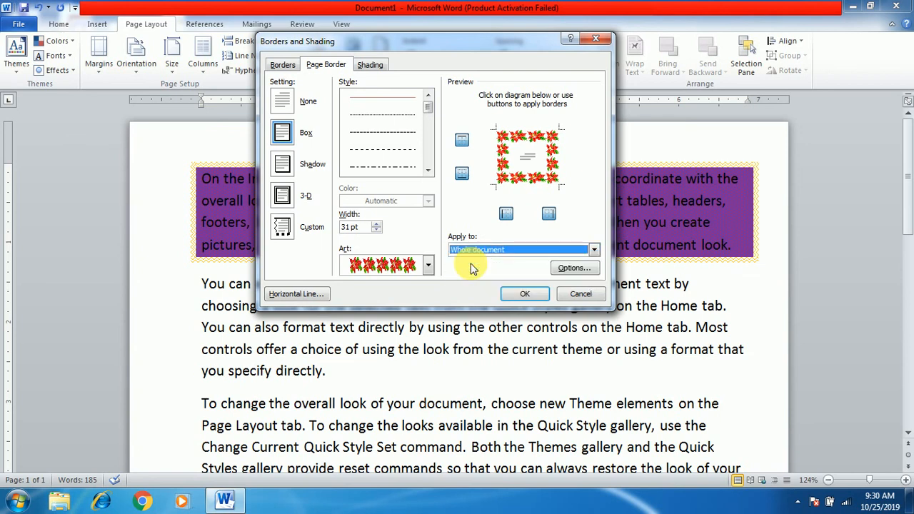
left_click(525, 295)
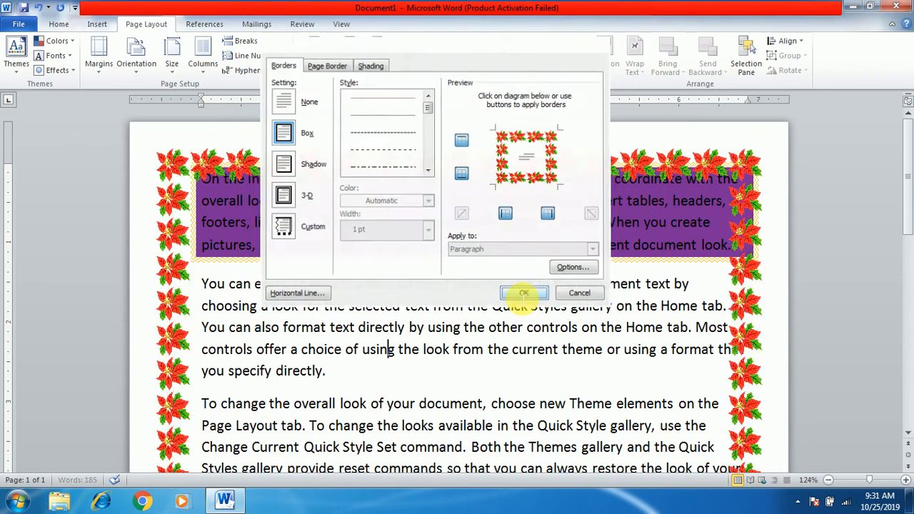
scroll(308, 335, "down", 3)
scroll(308, 336, "down", 6)
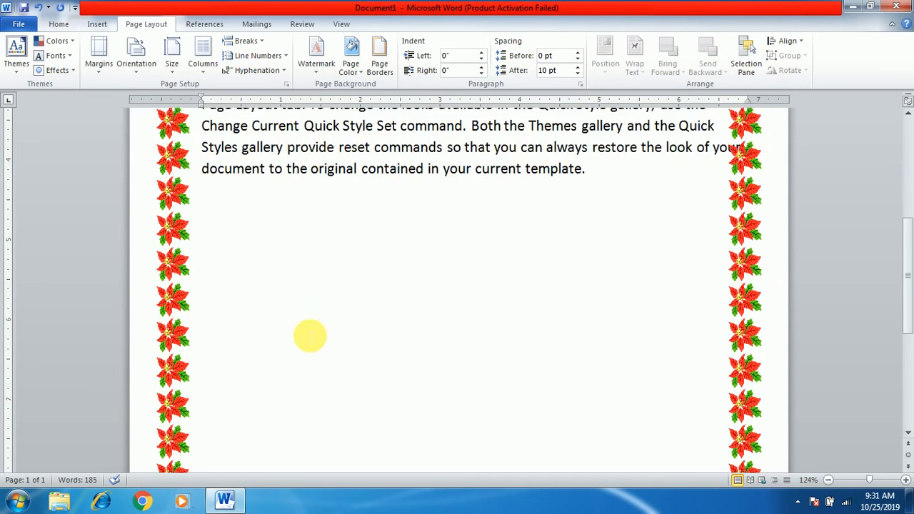
scroll(309, 335, "up", 10)
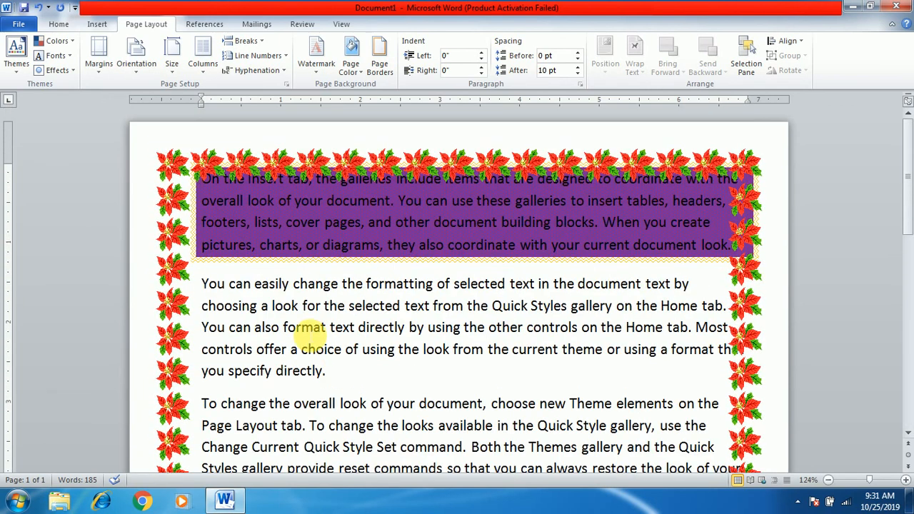
Insert blank pages at the cursor in the second paragraph and check the page border on them
left_click(97, 24)
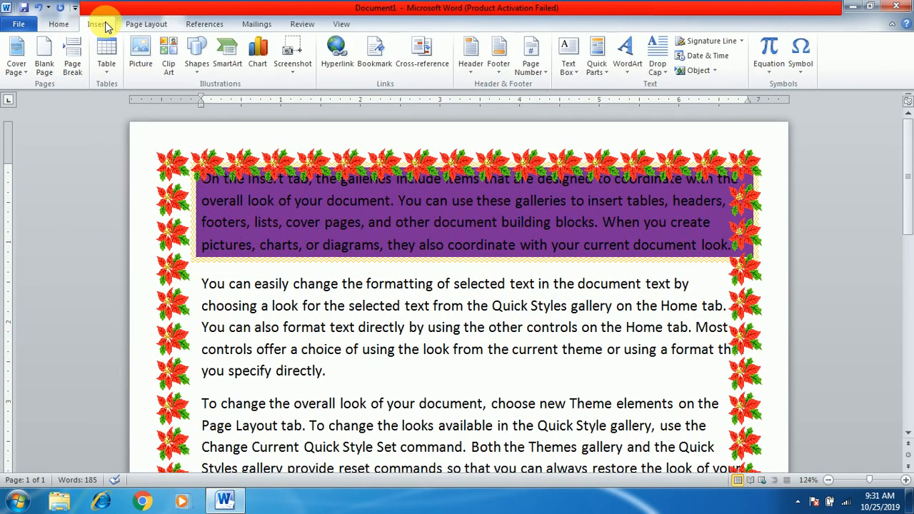
left_click(44, 60)
scroll(332, 247, "up", 10)
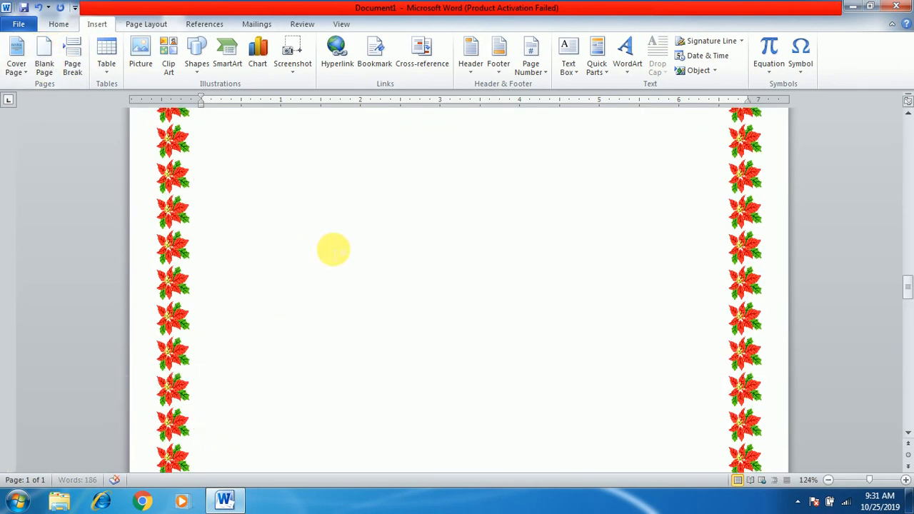
scroll(333, 249, "up", 15)
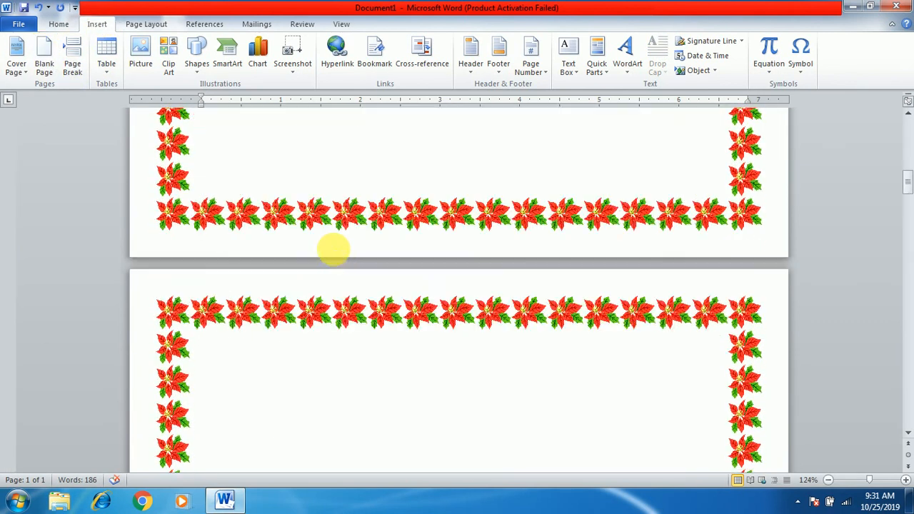
scroll(339, 254, "up", 2)
scroll(340, 261, "down", 2)
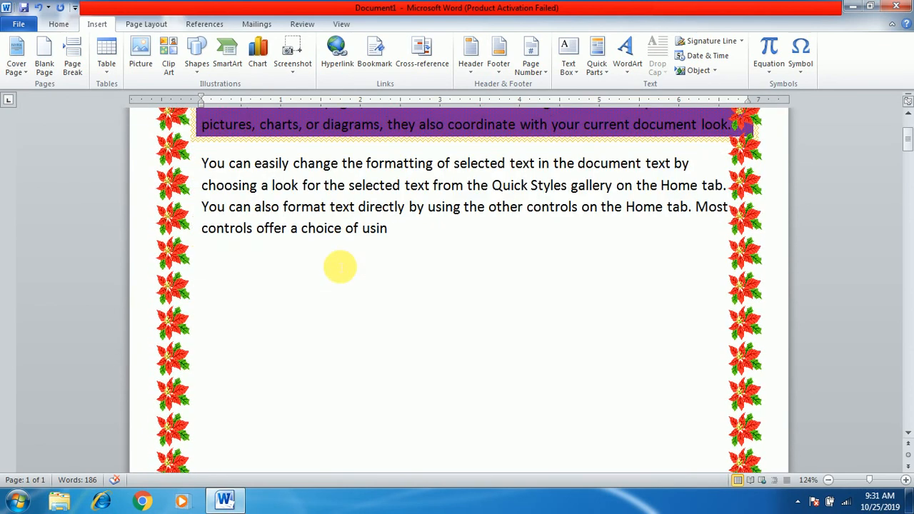
scroll(229, 290, "up", 3)
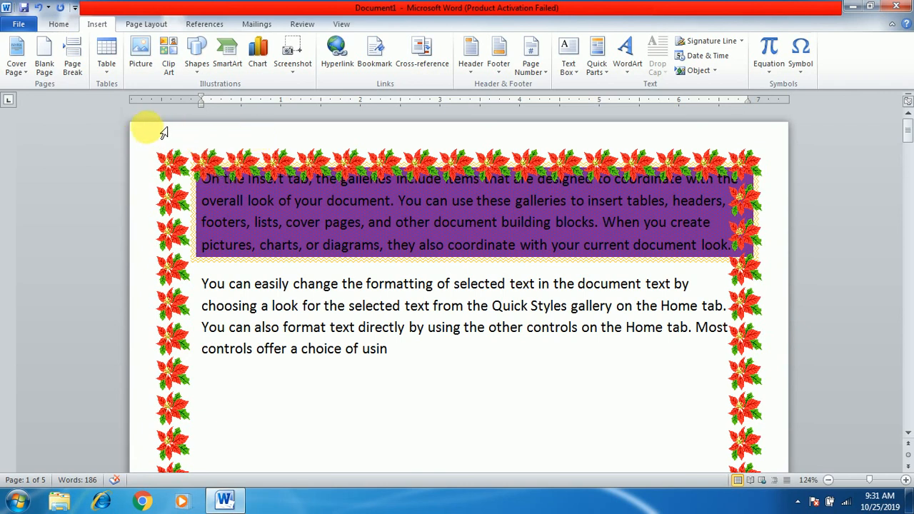
Set the page border's top, left and right margins to 0 in the border options
left_click(154, 28)
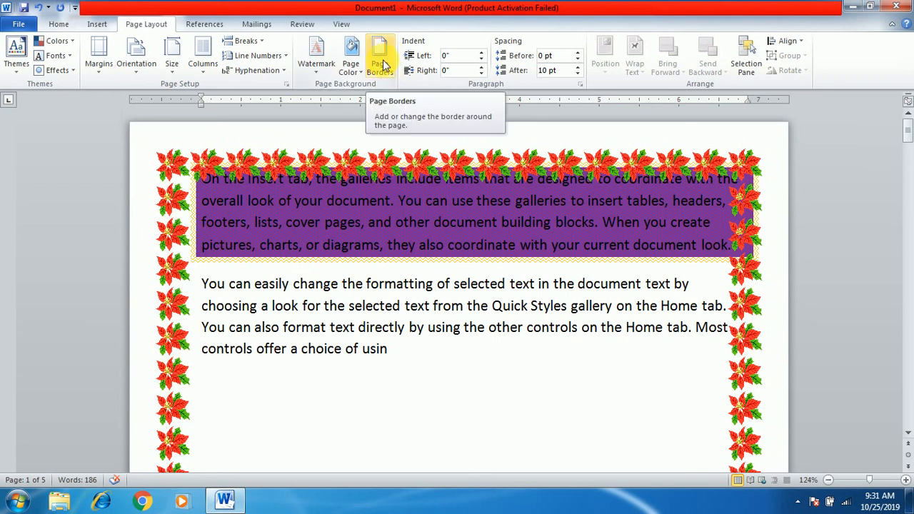
left_click(385, 64)
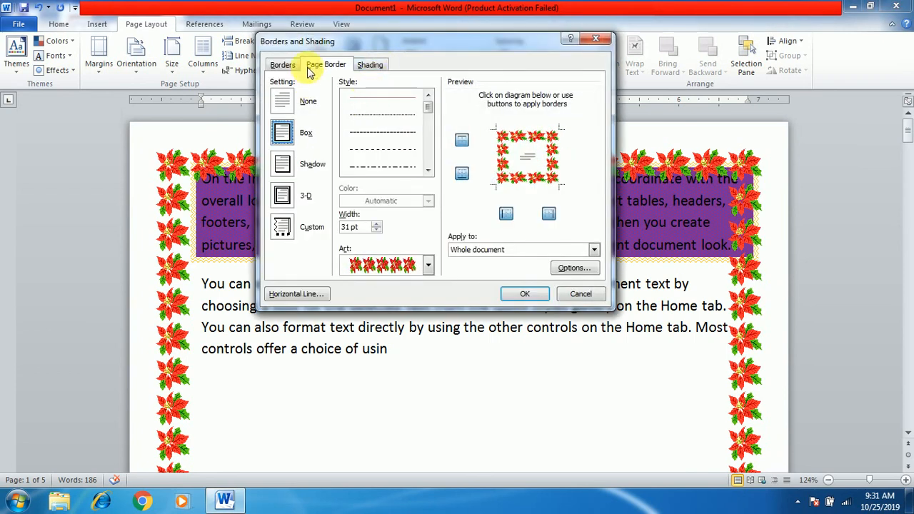
left_click(573, 276)
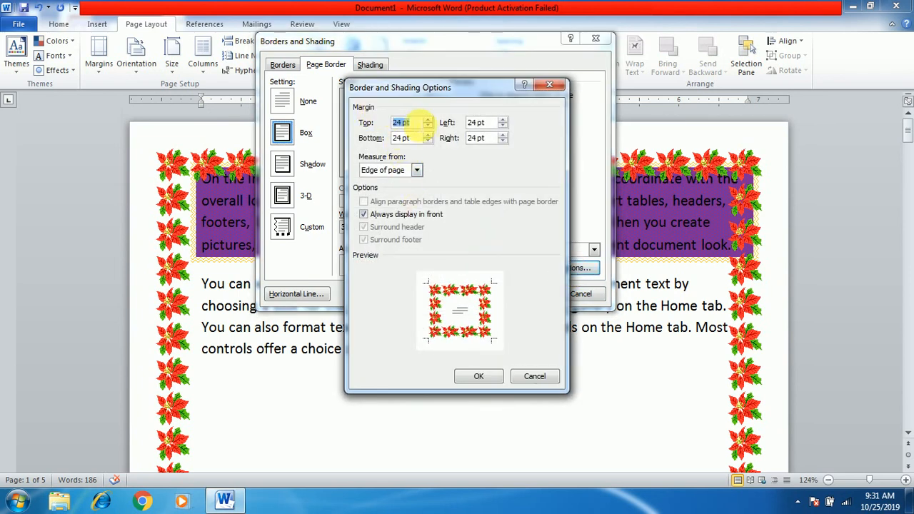
left_click(422, 129)
left_click_drag(422, 128, 393, 126)
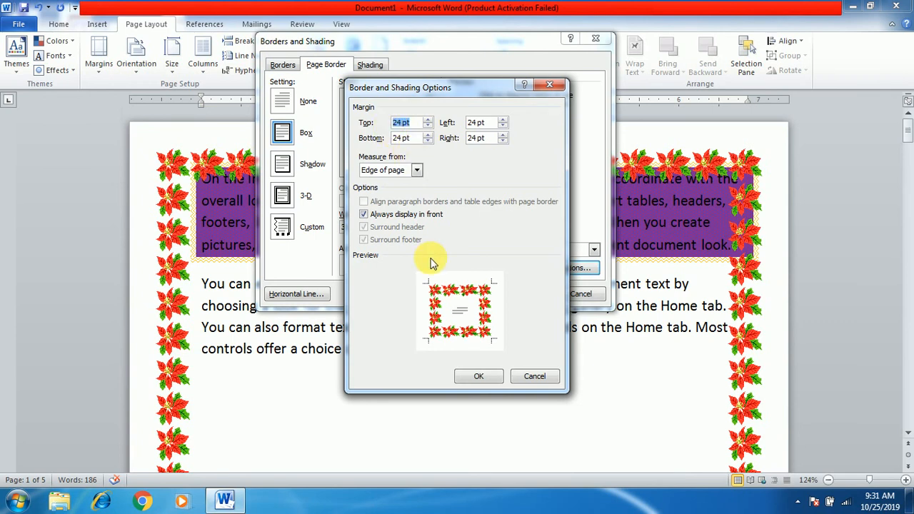
type("0")
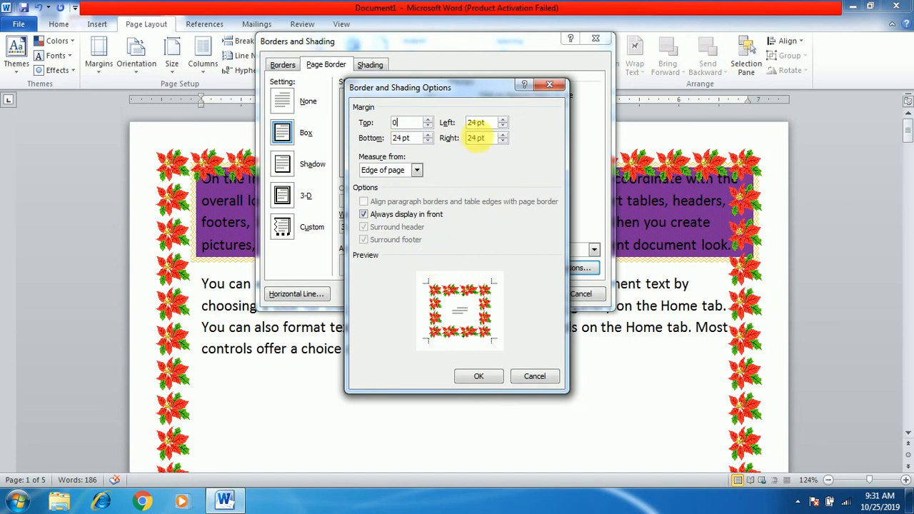
key("Tab")
type("0")
key("Tab")
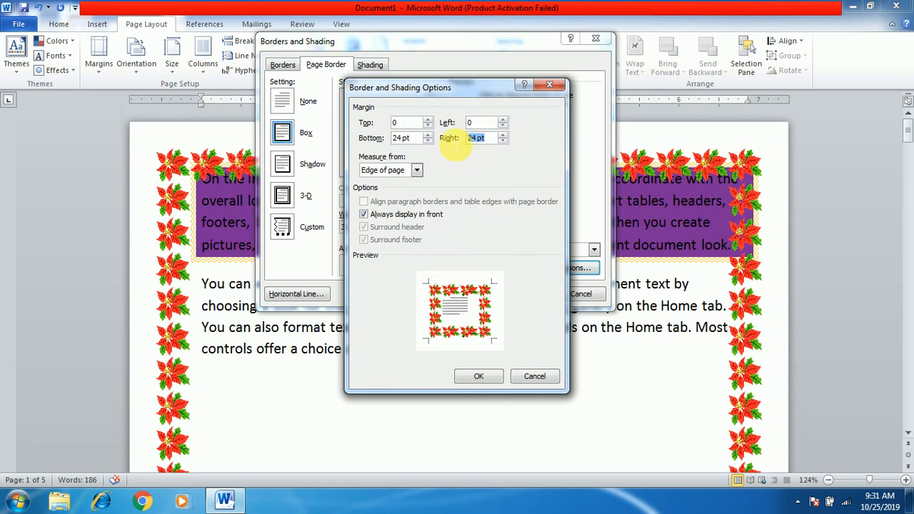
type("0")
Set the page border's bottom margin to 0 and apply the new border margins to the whole document
left_click(426, 139)
key("BackSpace")
key("BackSpace")
key("BackSpace")
key("BackSpace")
key("BackSpace")
type("0")
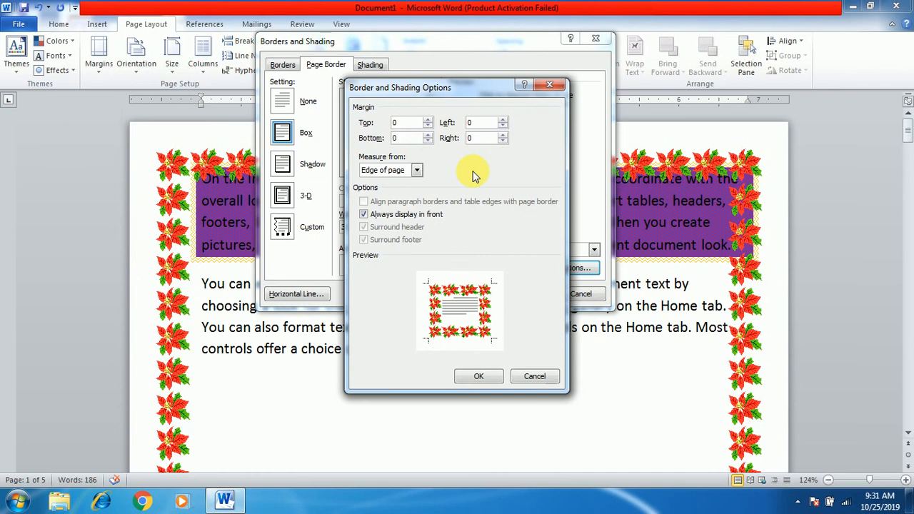
left_click(473, 376)
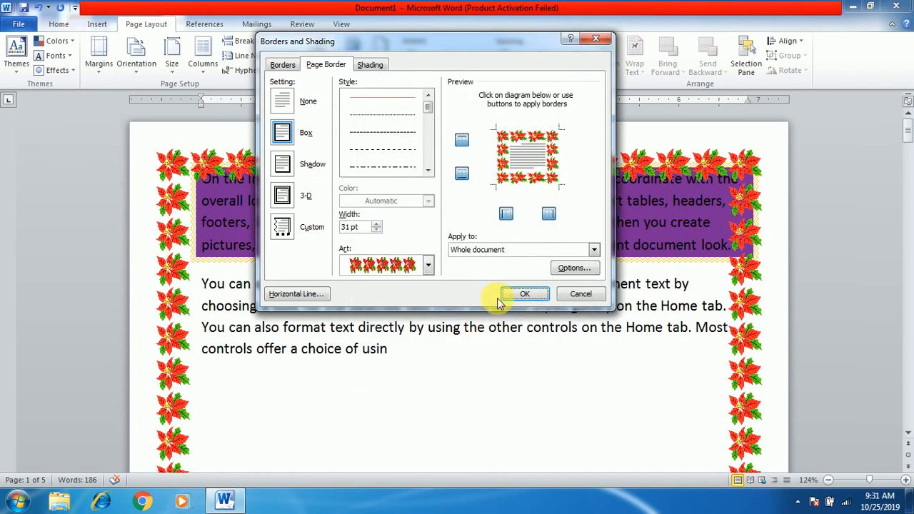
left_click(524, 292)
scroll(396, 299, "down", 15)
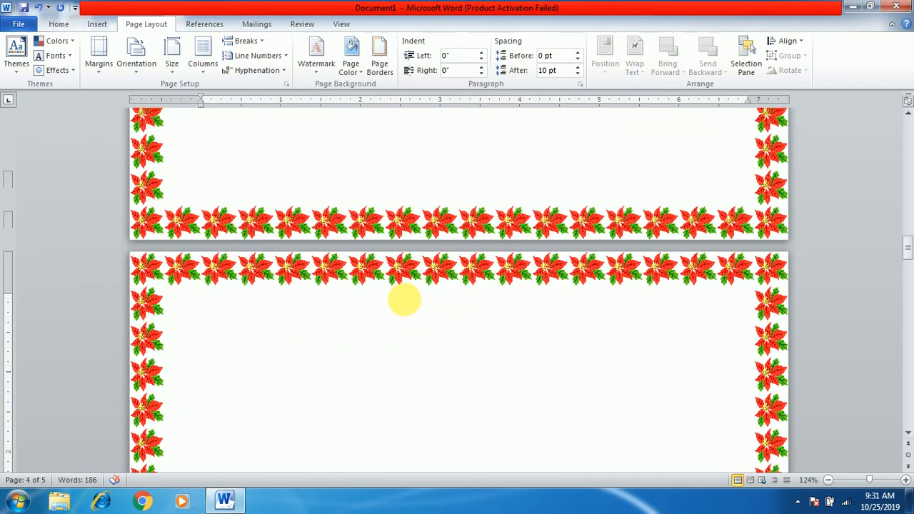
scroll(404, 300, "up", 15)
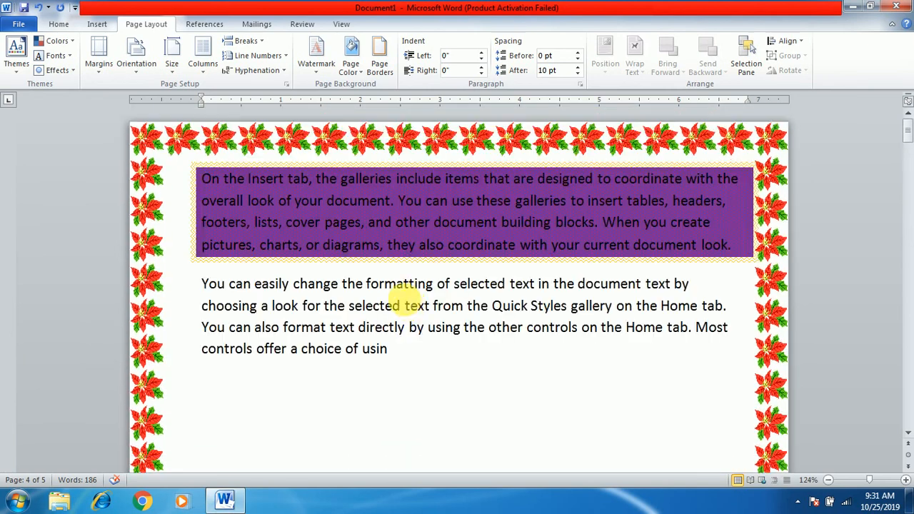